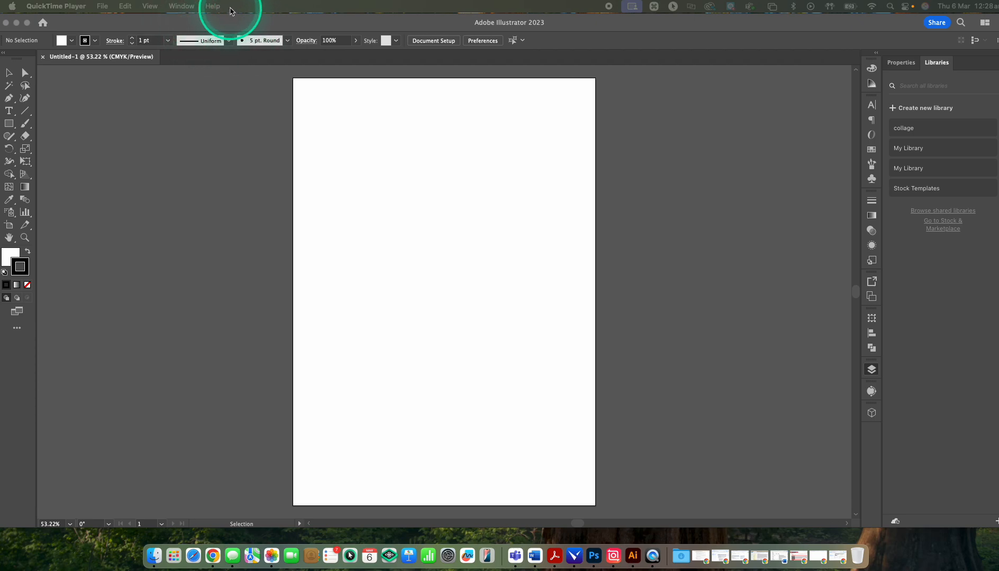
Step: Switch to Illustrator and display the document's layer list
click(181, 6)
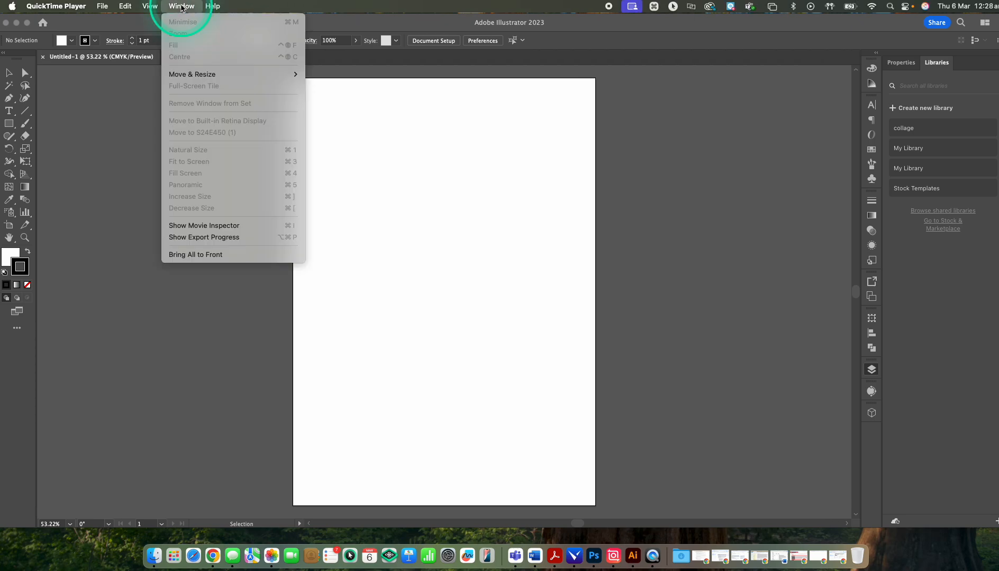
click(182, 7)
click(245, 26)
click(267, 6)
click(278, 7)
click(274, 7)
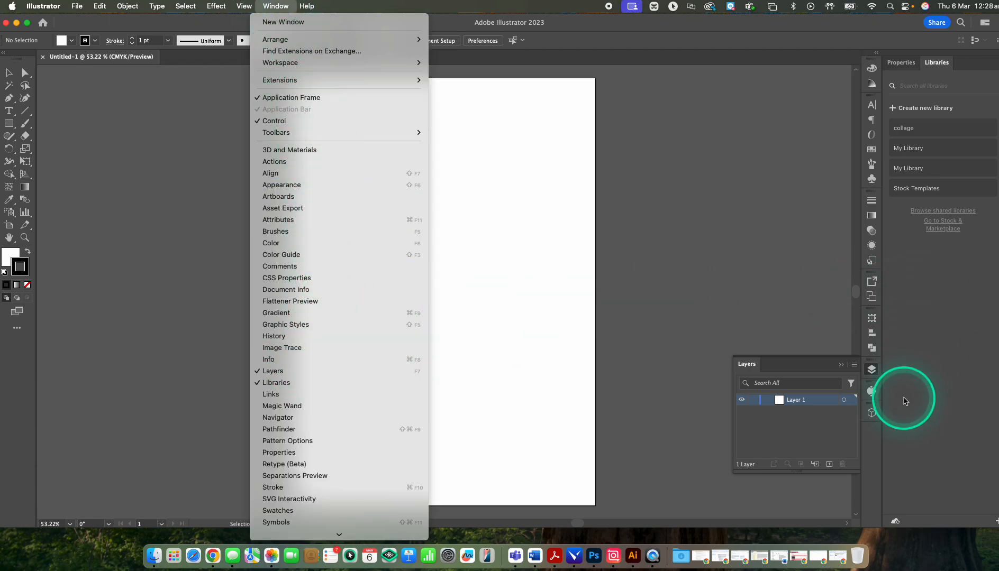
click(871, 371)
click(871, 371)
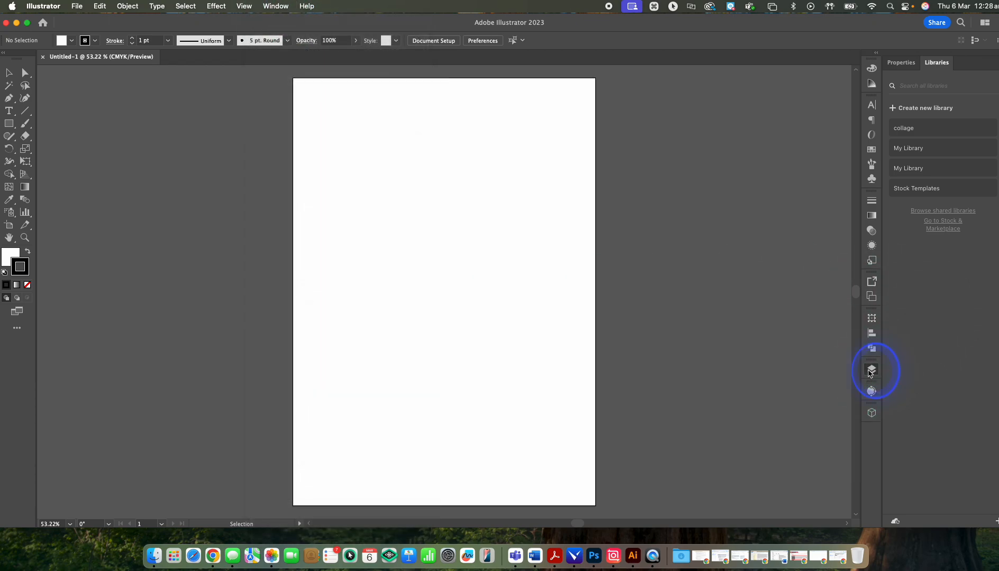
click(871, 370)
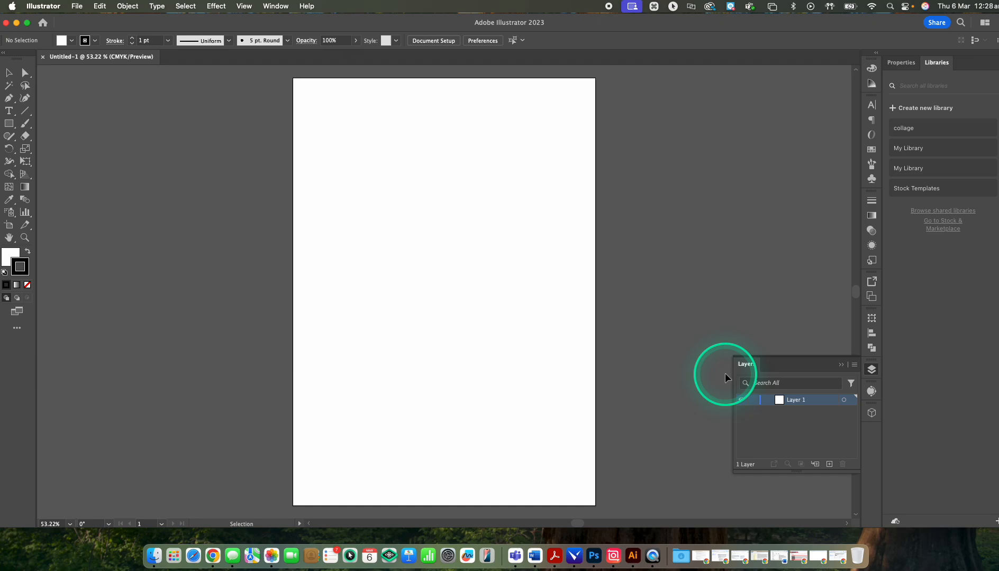
Step: Add the point text BLOCK in the upper part of the artboard
scroll(443, 276, down, 1)
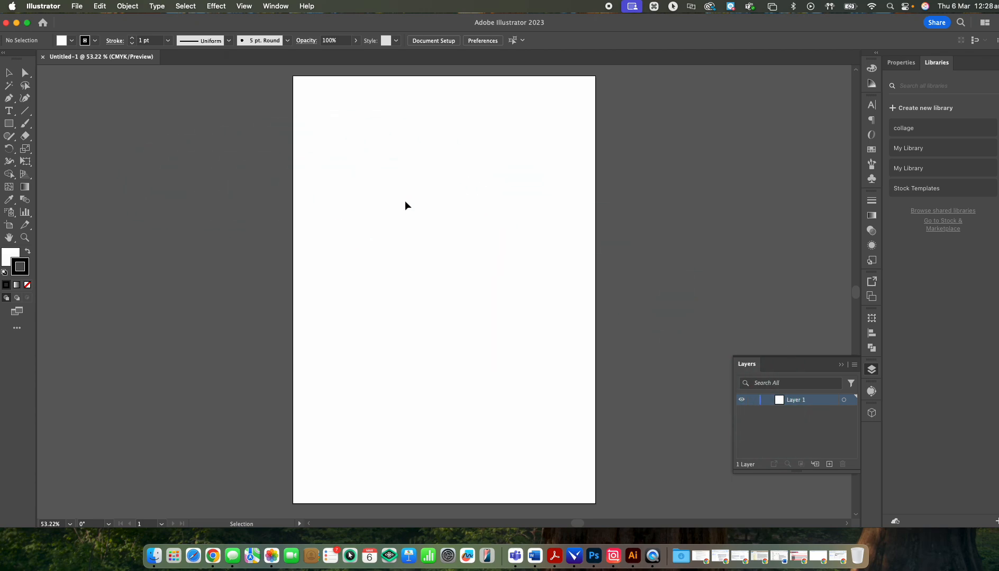
key(super+equal)
key(super+equal)
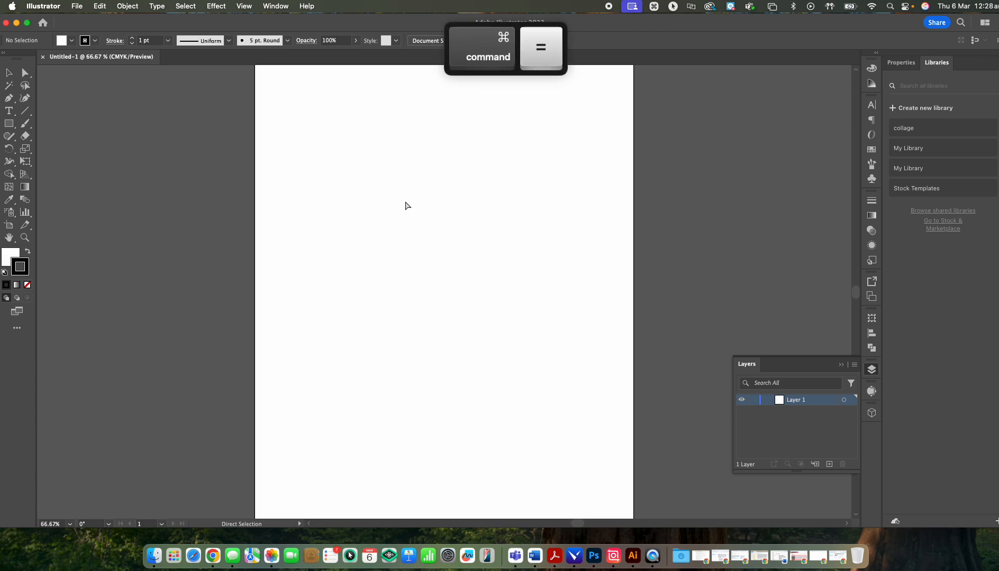
key(super+equal)
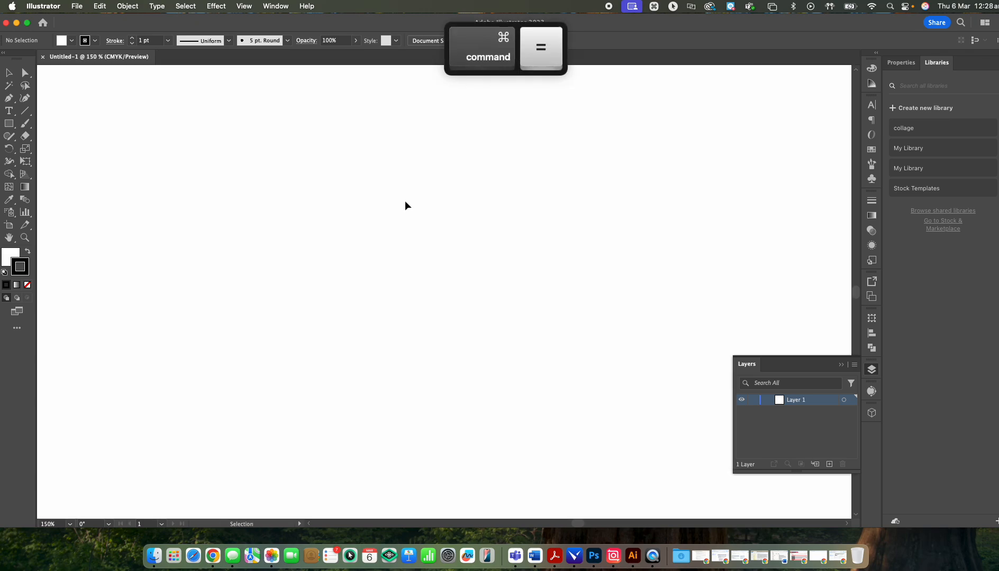
key(super+minus)
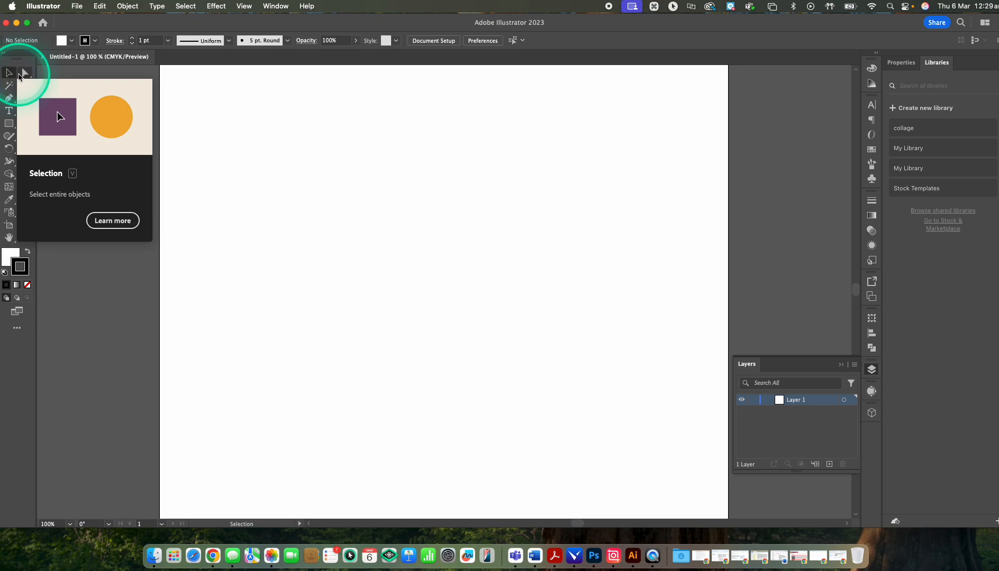
click(25, 72)
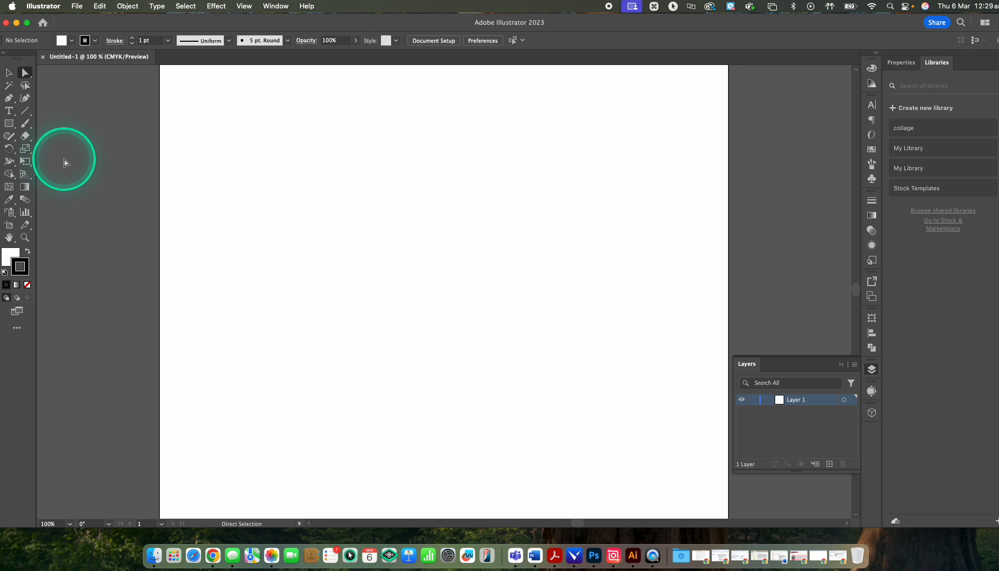
key(t)
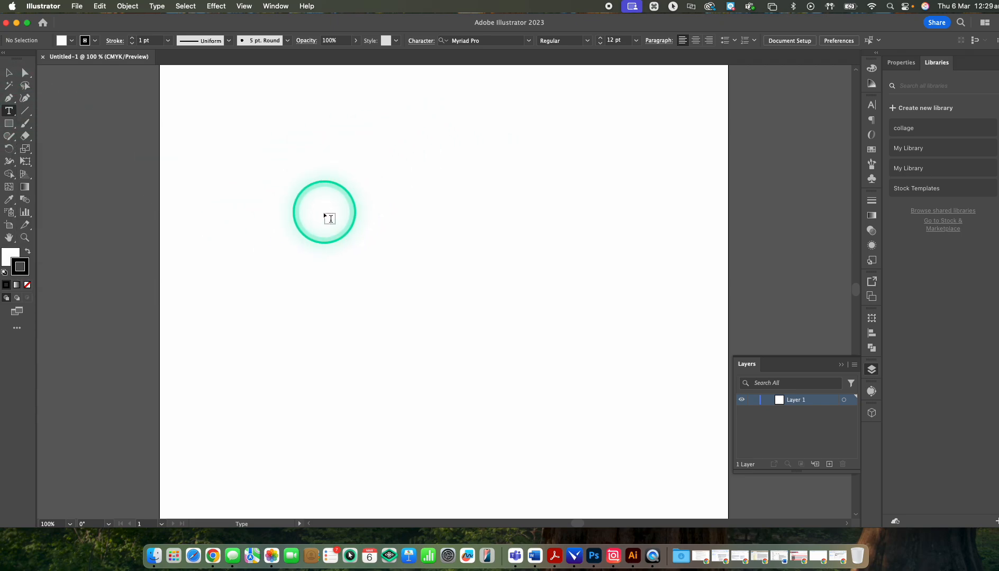
click(247, 161)
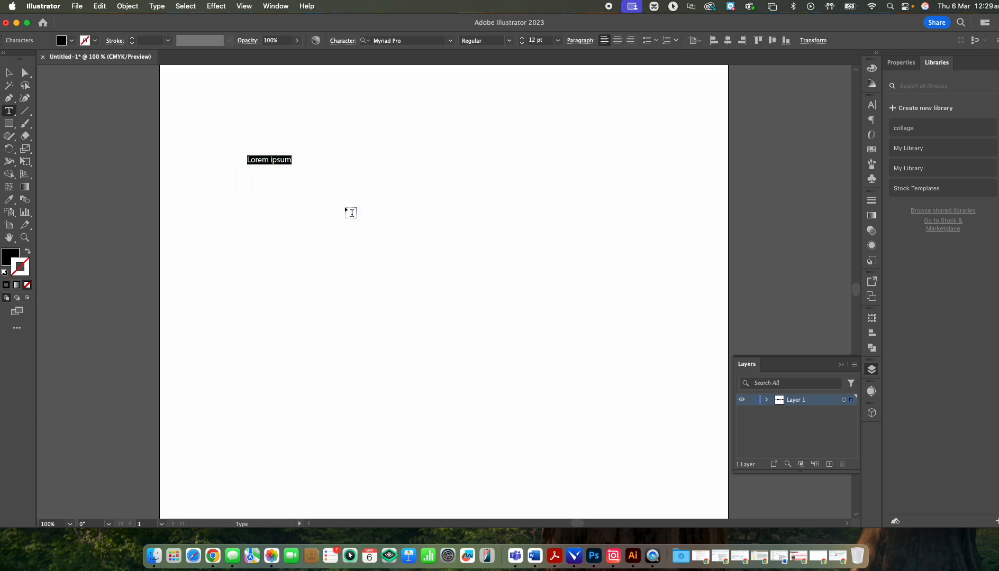
text(BLOCK)
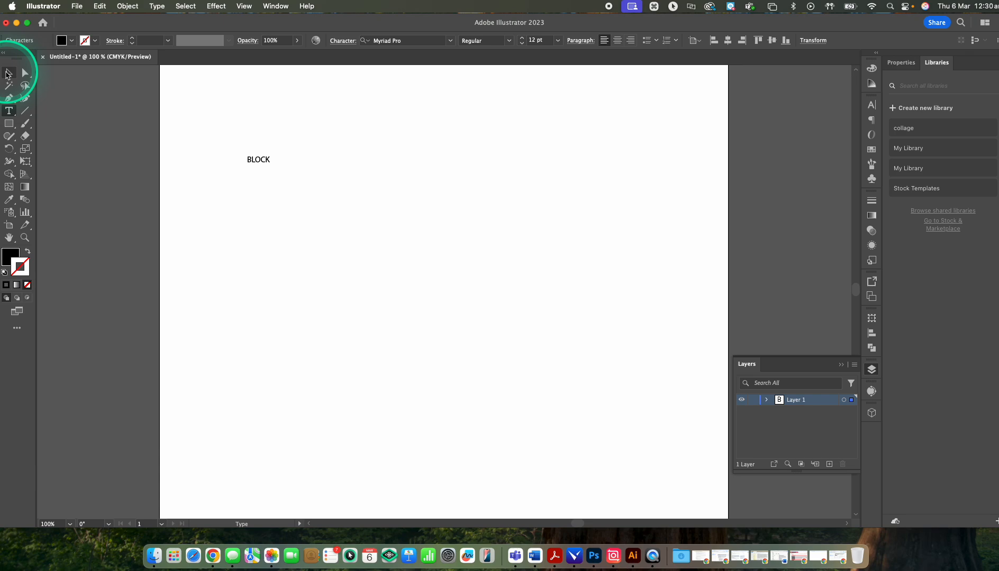
Step: Scale the BLOCK text up proportionally to about 81 pt and shift it toward the artboard's left edge
click(9, 75)
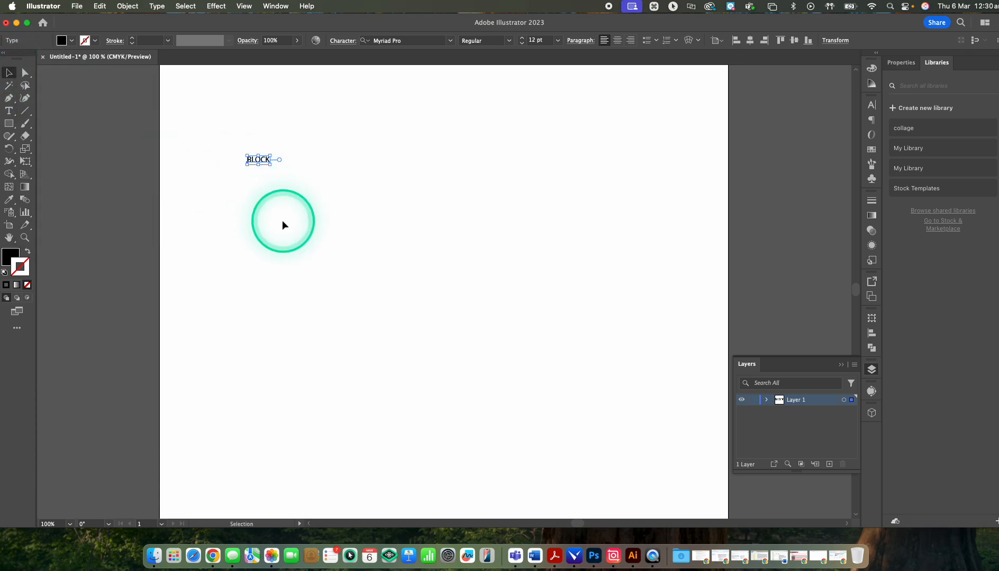
key(v)
drag(270, 166, 405, 262)
key(shift)
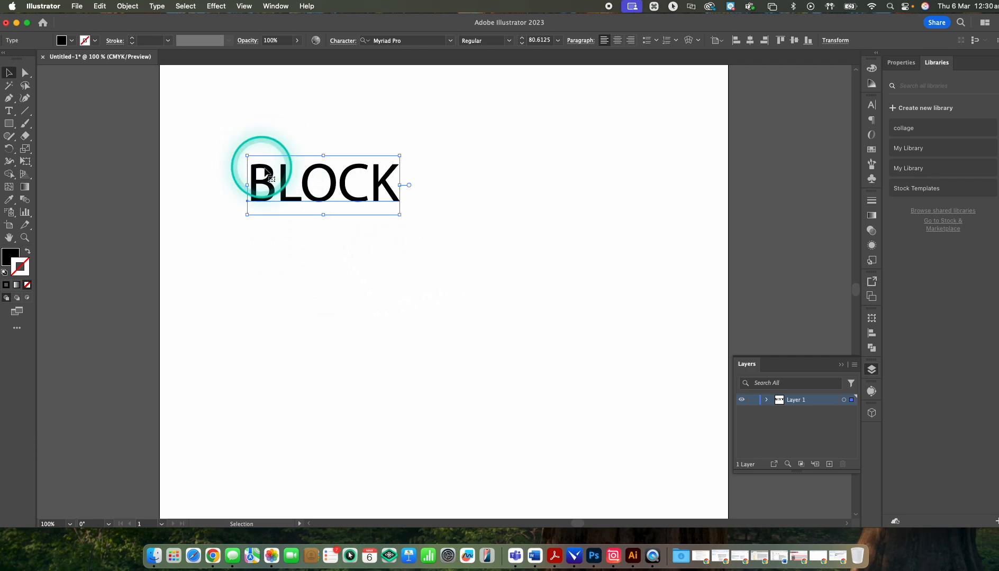
drag(277, 179, 247, 175)
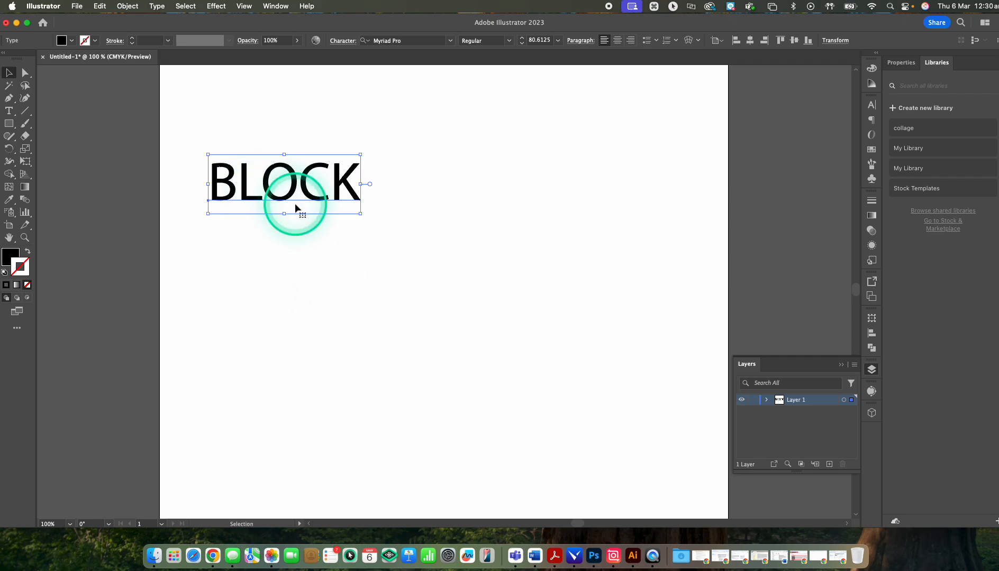
Step: Draw an area type frame filled with placeholder text to the right of the BLOCK text
key(t)
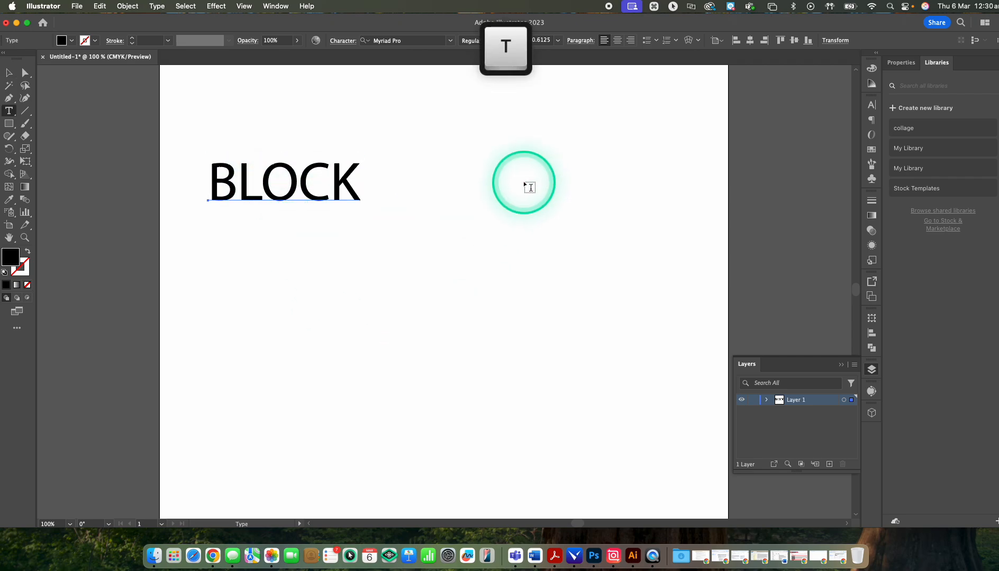
drag(453, 134, 634, 302)
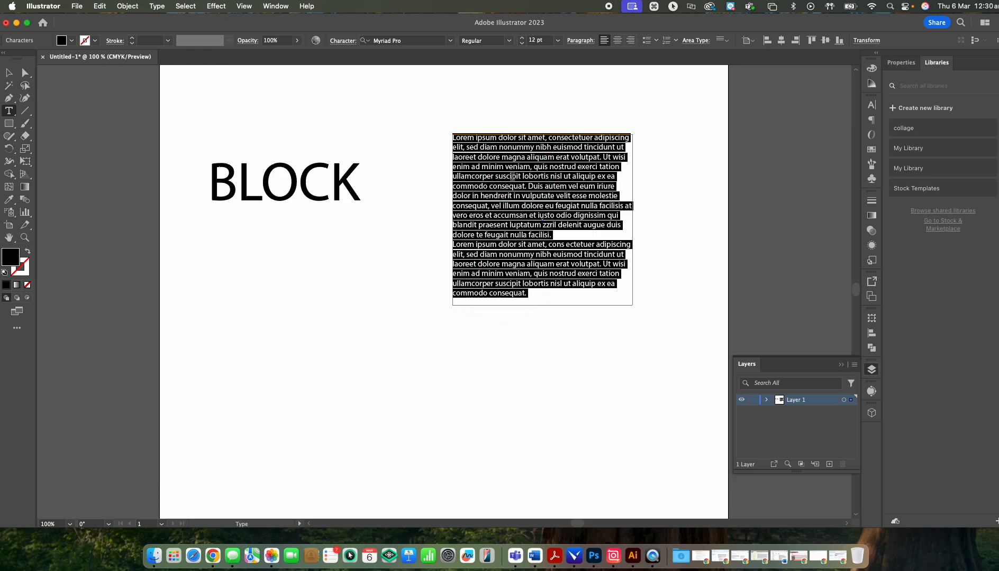
text(v)
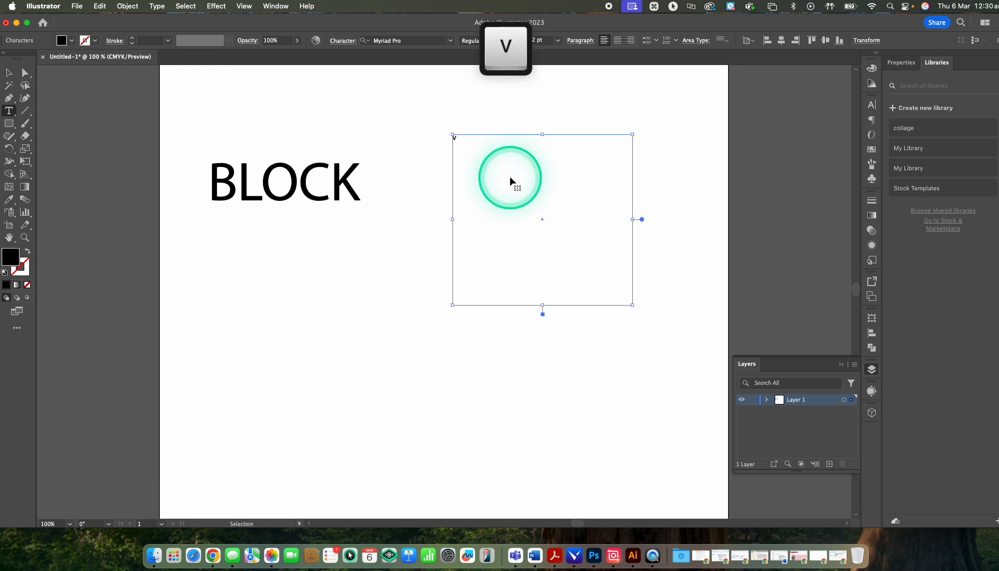
key(super+z)
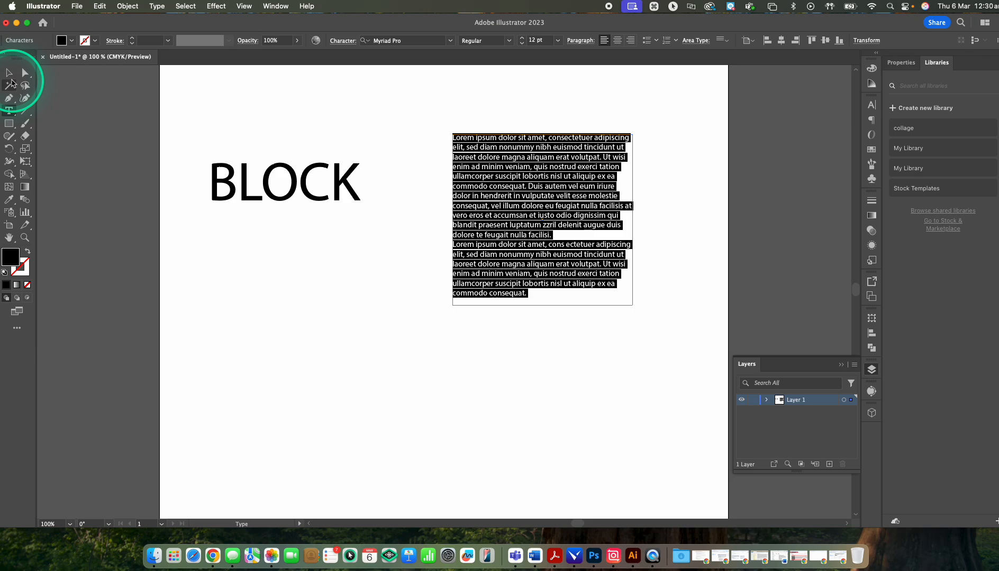
click(9, 74)
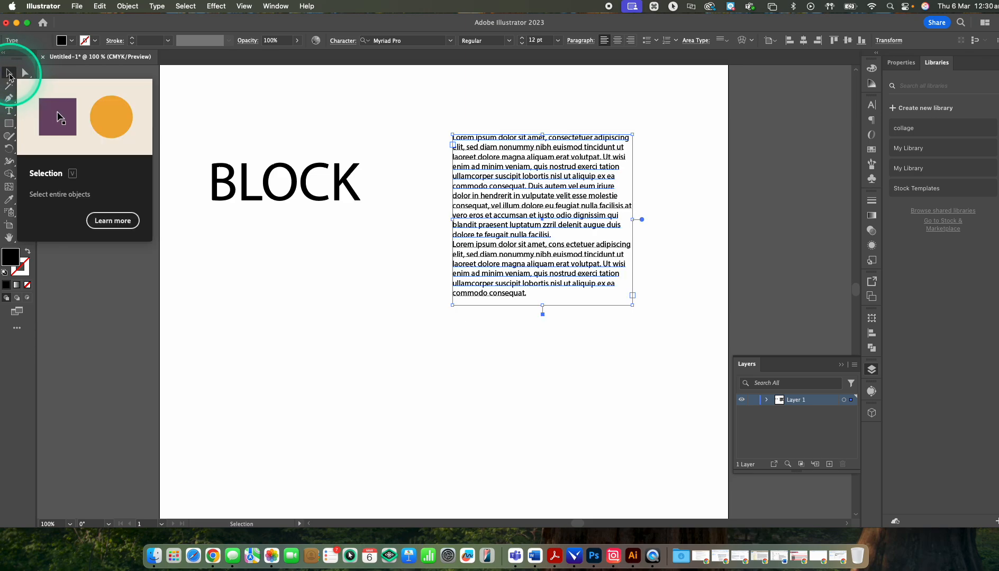
Step: Resize and shift the placeholder text frame to reflow its text, and delete the frame
drag(541, 305, 542, 227)
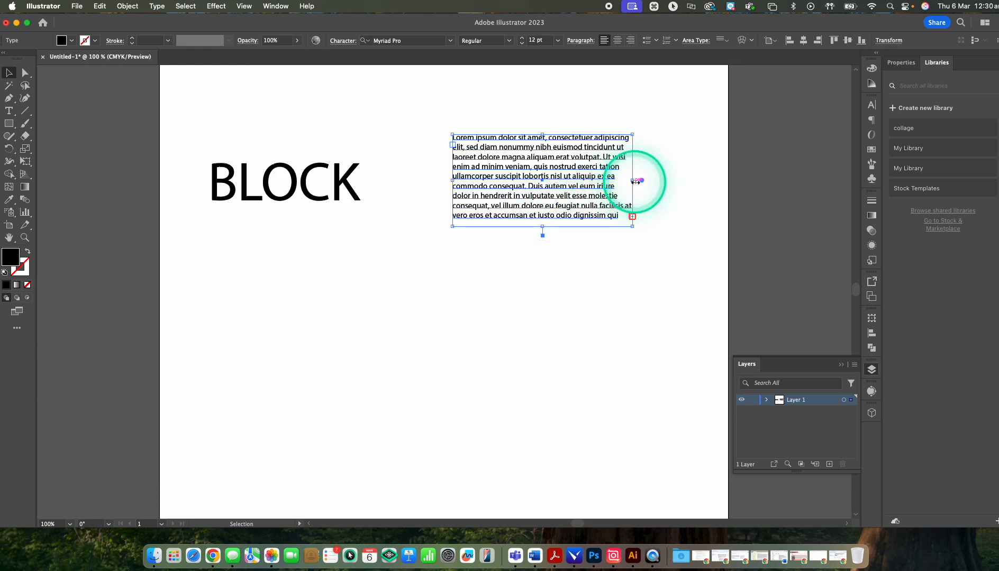
drag(633, 181, 560, 179)
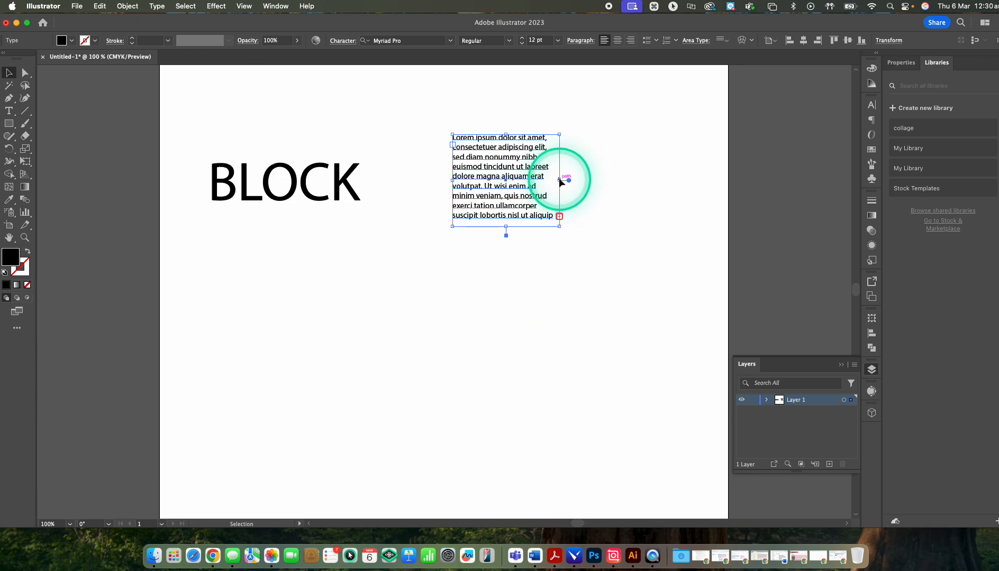
drag(559, 226, 652, 335)
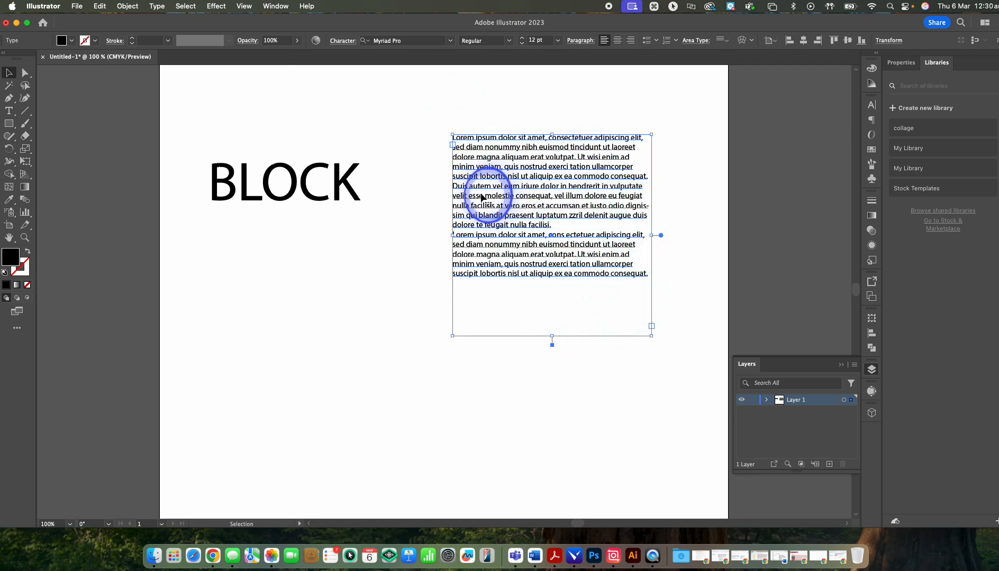
drag(482, 201, 502, 166)
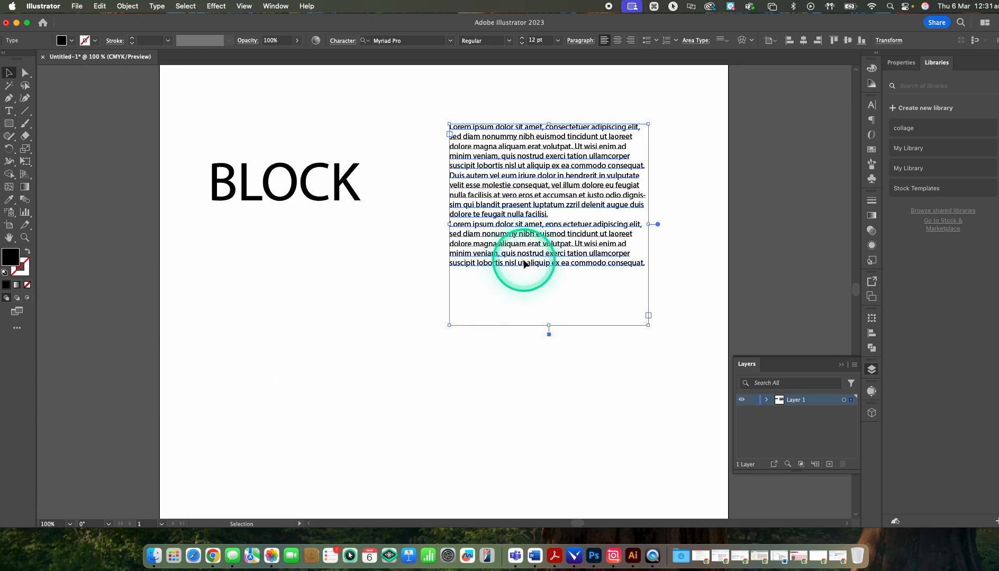
key(BackSpace)
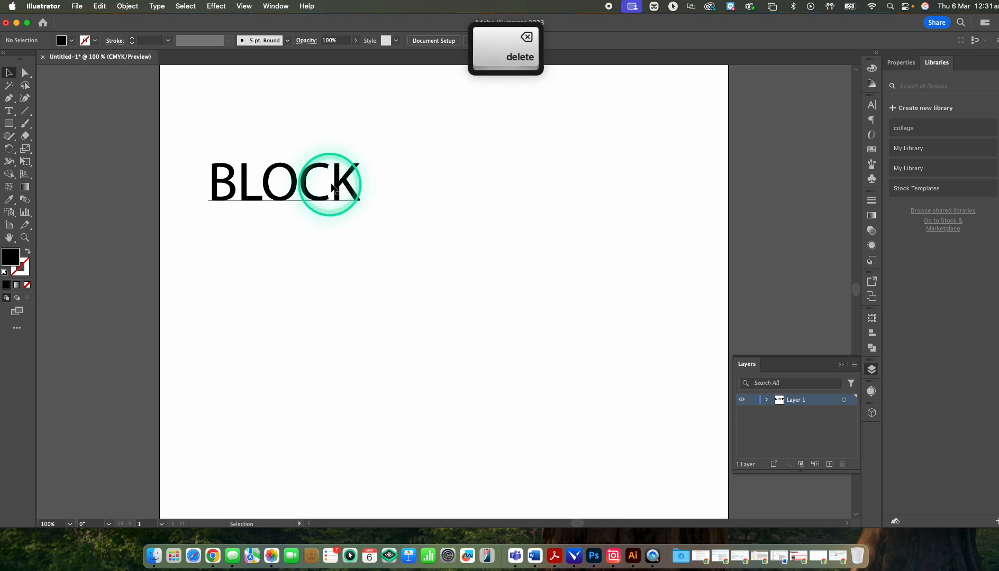
Step: Enlarge the BLOCK text near the middle of the artboard and set its font size to 162 pt
drag(336, 187, 586, 251)
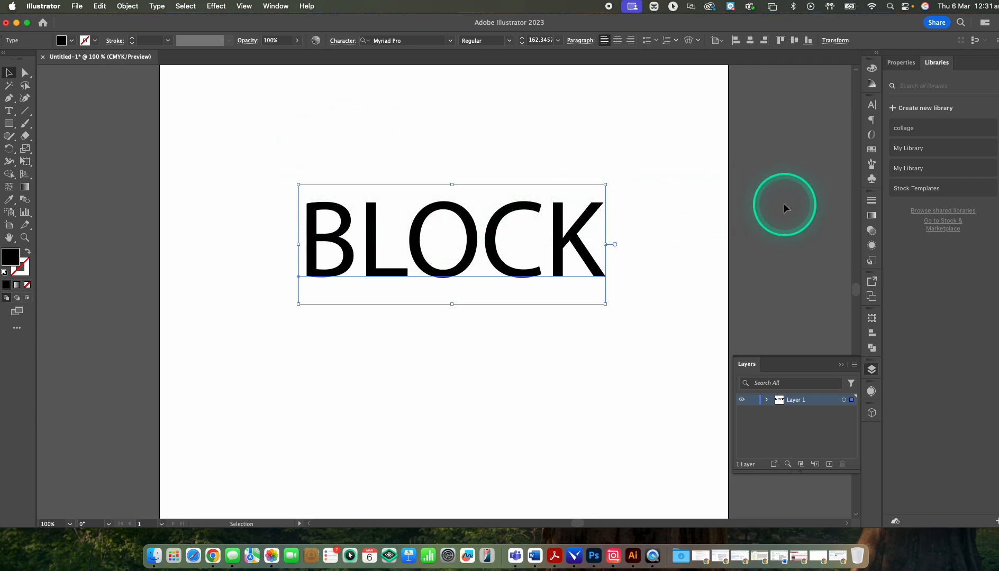
click(285, 6)
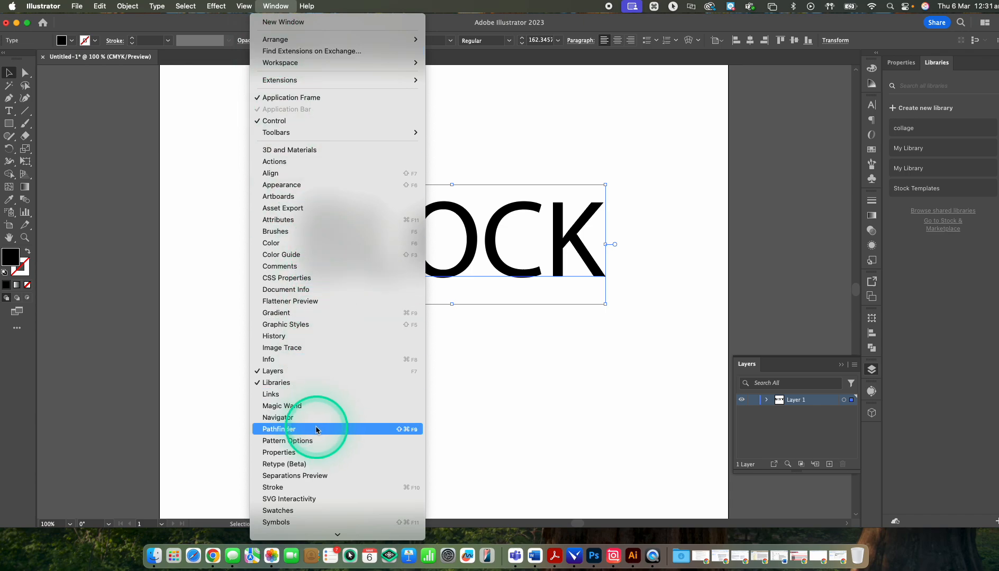
click(318, 452)
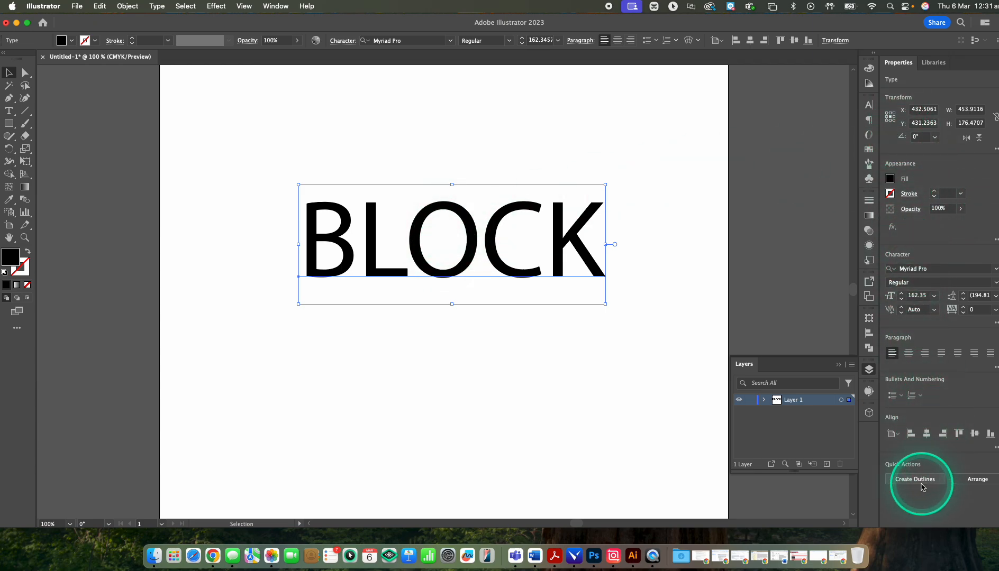
click(902, 299)
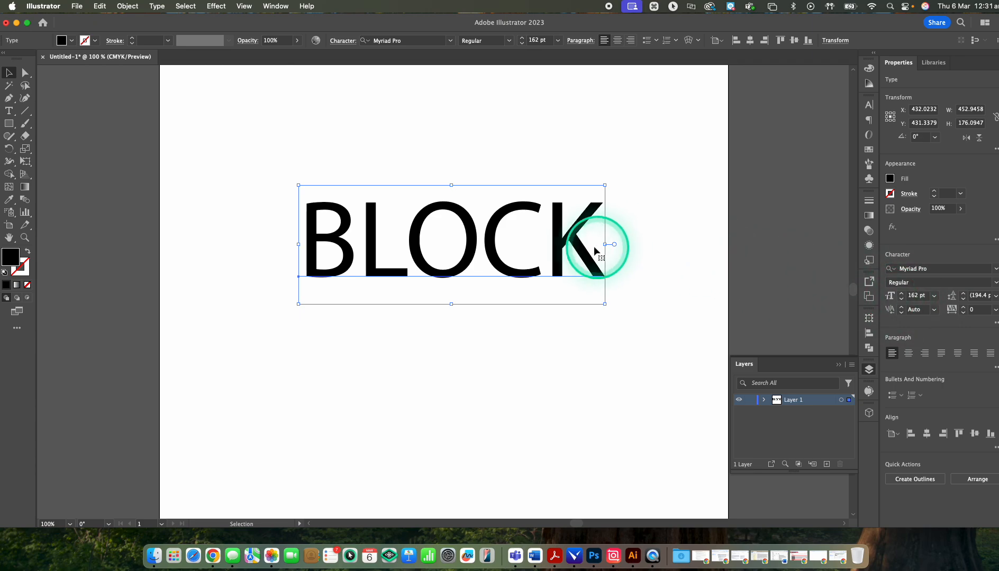
Step: Select all the characters of BLOCK and set their font size to 161 pt
click(604, 249)
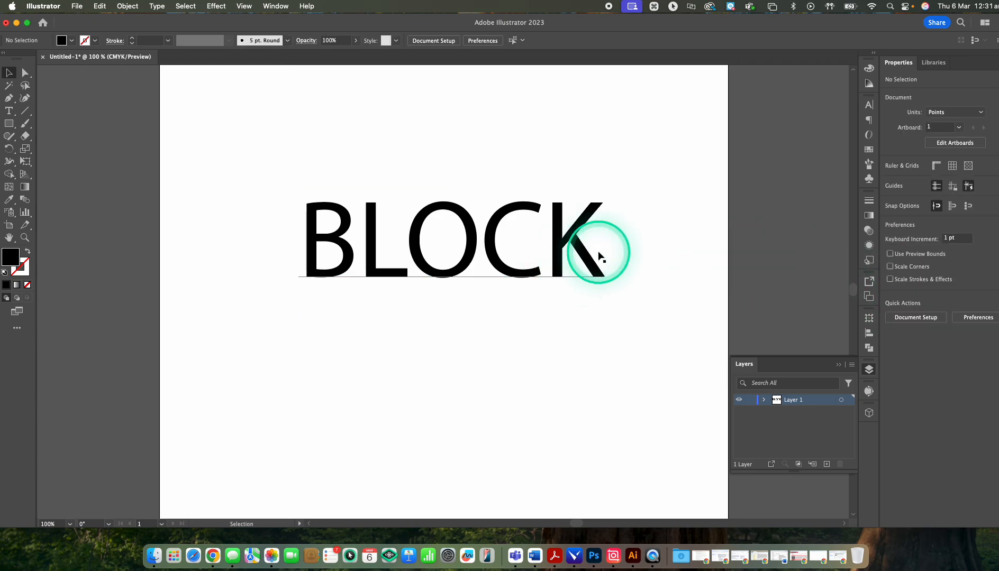
click(603, 249)
double_click(595, 259)
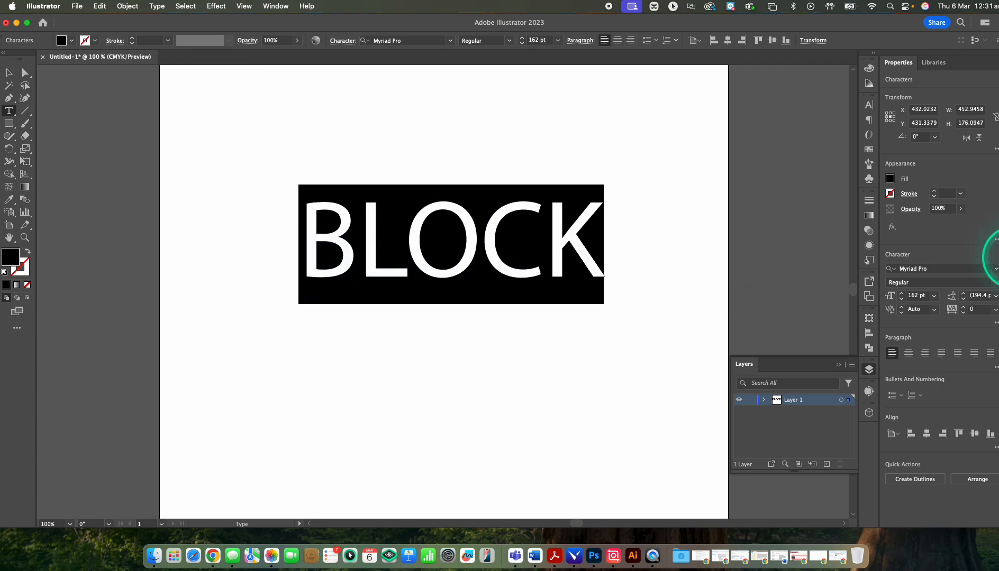
click(901, 299)
click(901, 300)
click(901, 300)
click(901, 299)
click(901, 292)
click(901, 293)
click(901, 293)
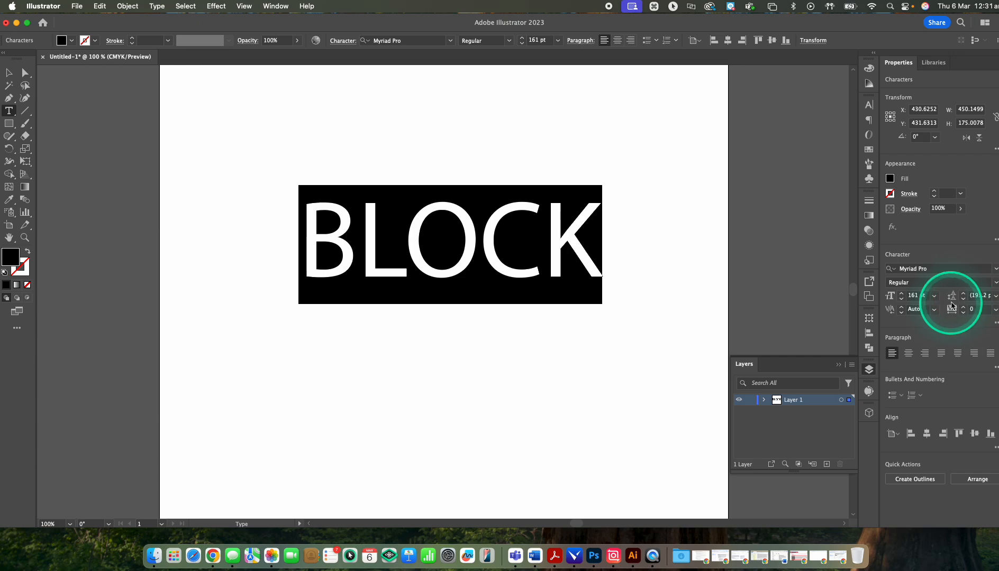
Step: Try to adjust the kerning of all the selected BLOCK characters at once
click(902, 313)
click(608, 291)
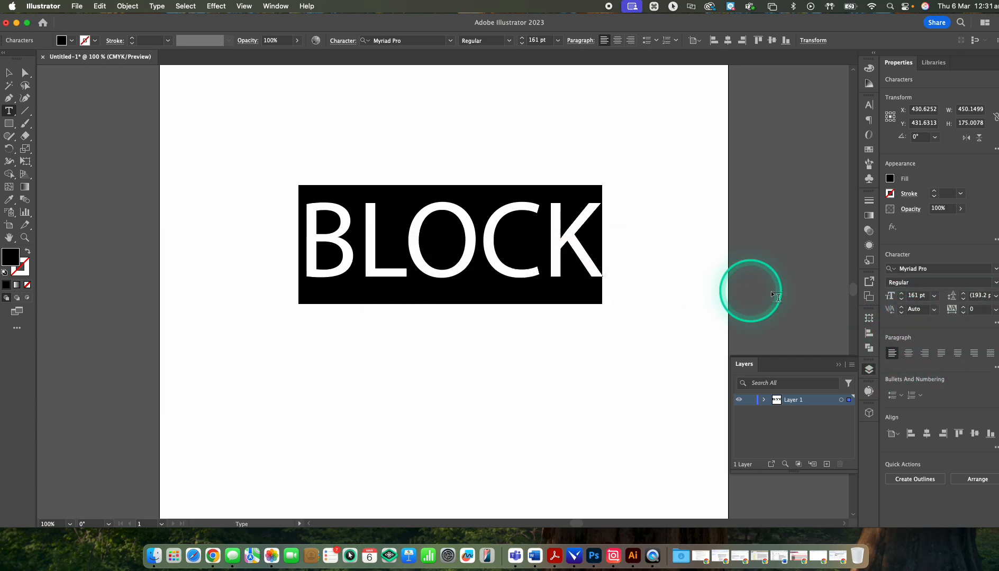
click(902, 311)
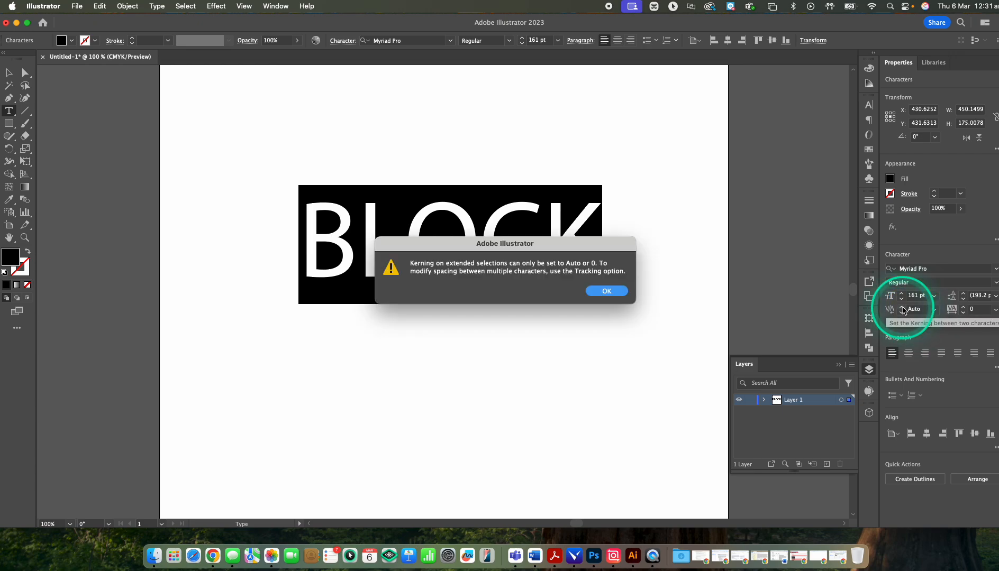
click(608, 289)
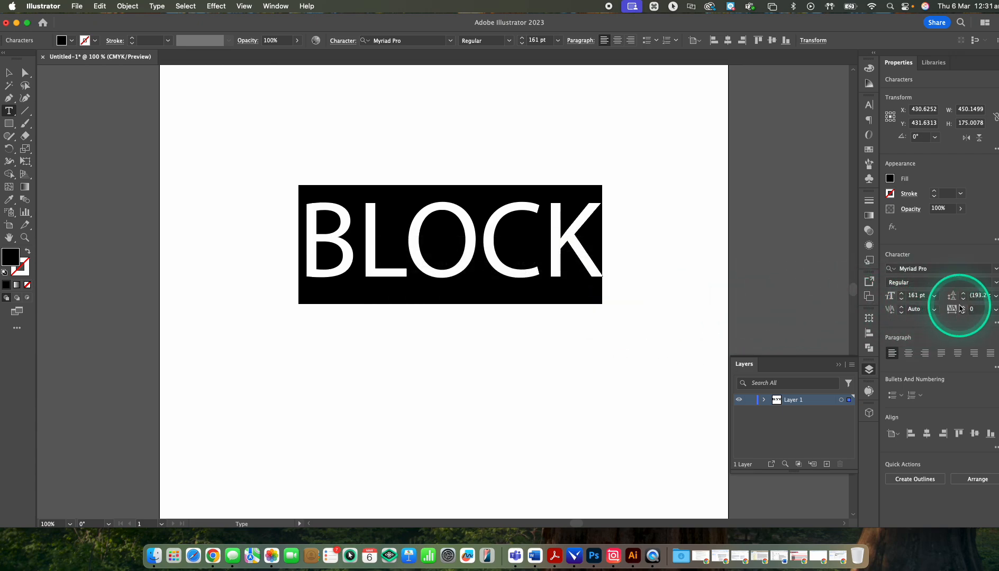
Step: Increase the tracking of all the selected BLOCK characters to 83
click(963, 308)
click(962, 308)
click(963, 308)
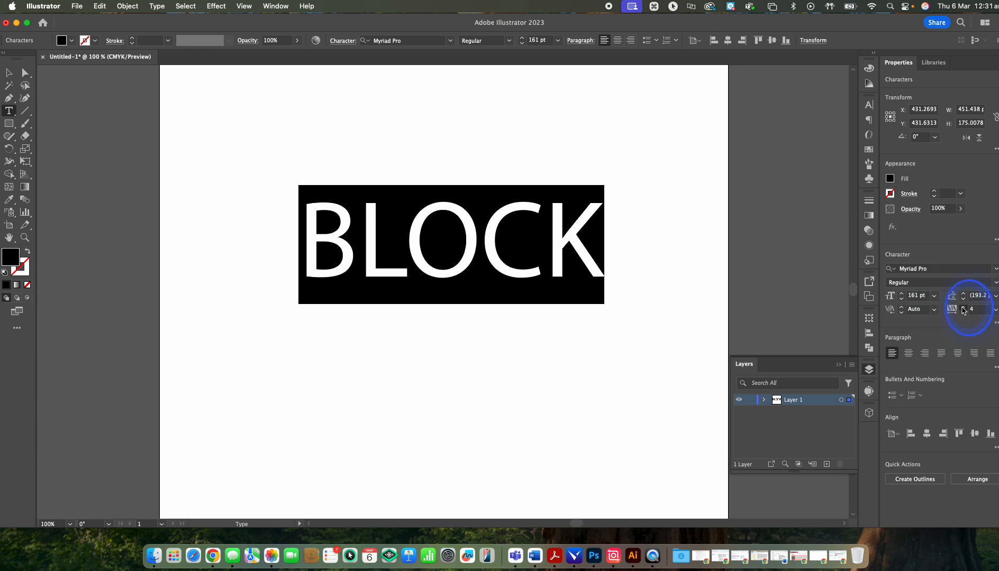
click(963, 308)
click(962, 308)
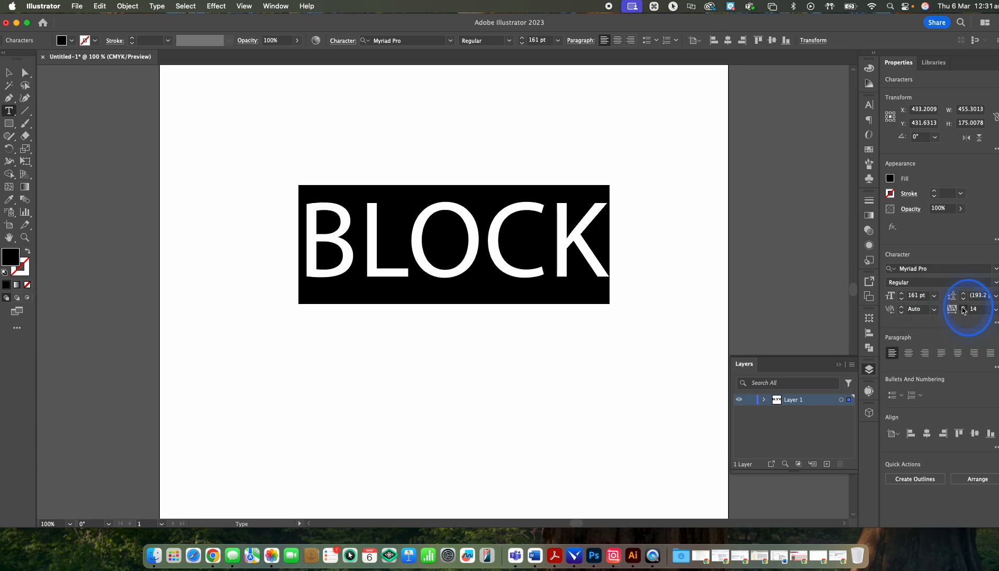
click(963, 309)
click(963, 309)
click(963, 309)
click(963, 309)
click(963, 309)
click(963, 309)
click(963, 309)
click(963, 309)
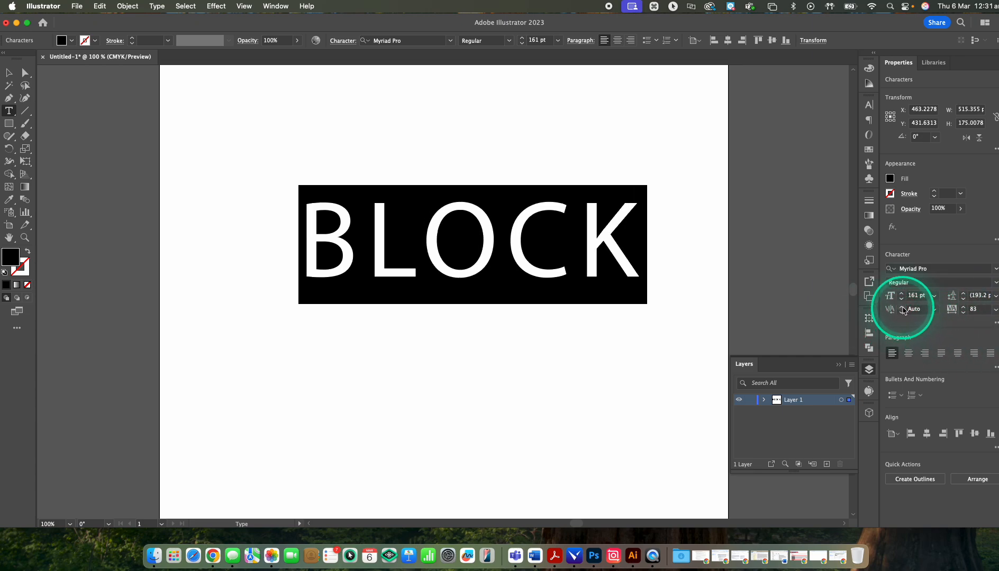
Step: Try again to change the kerning across the whole BLOCK selection
click(902, 310)
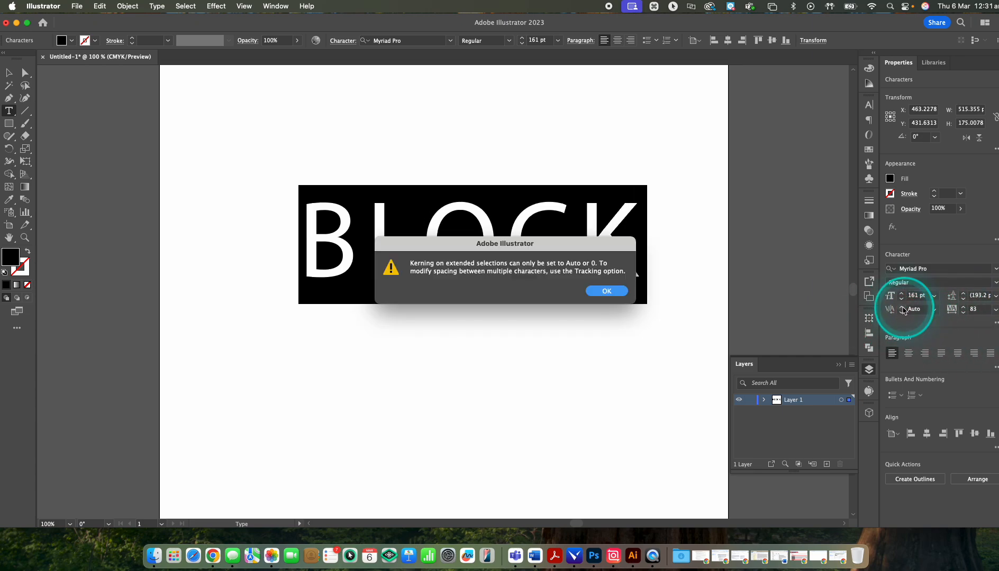
click(592, 291)
click(902, 311)
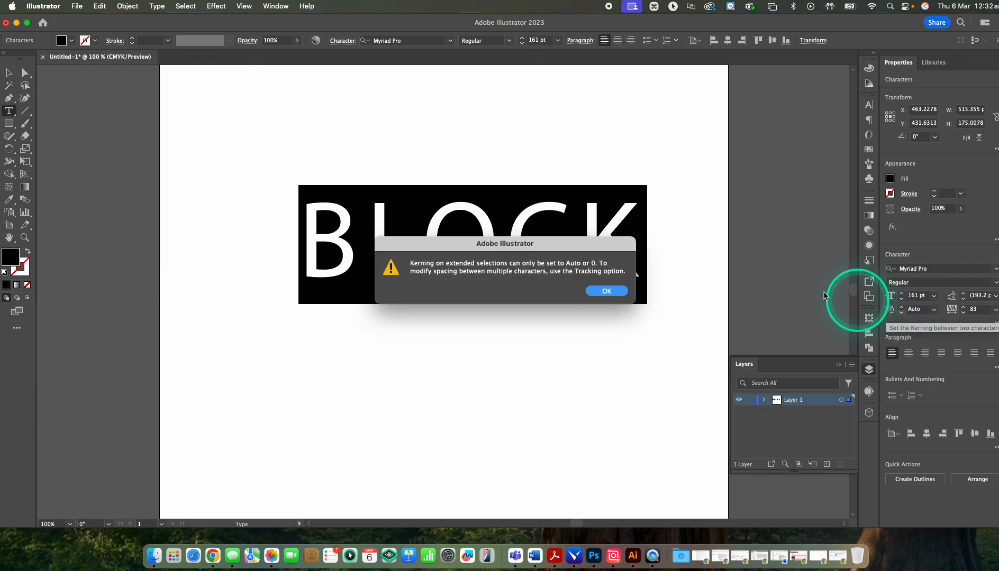
click(607, 291)
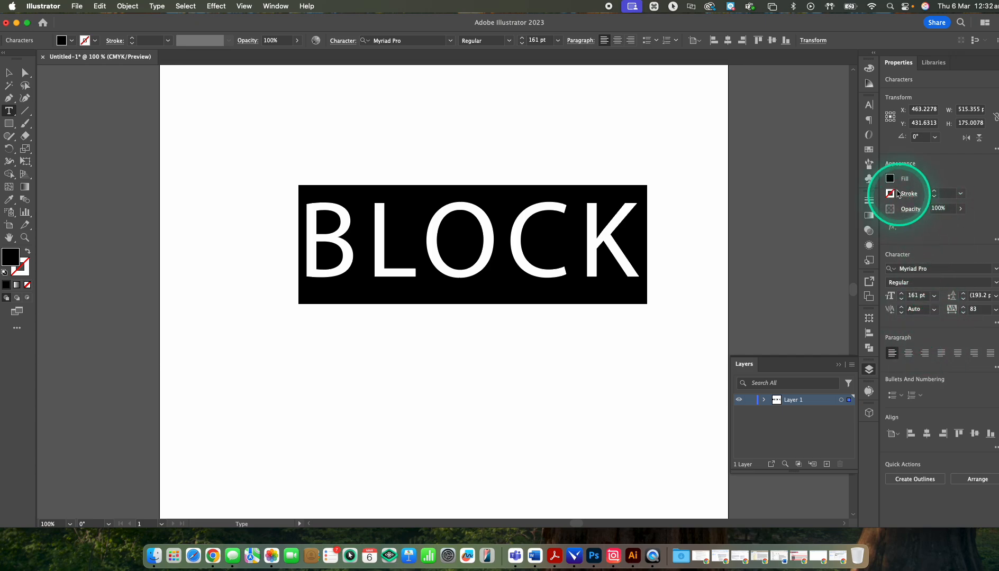
Step: Try to apply a green fill with only the text cursor placed after the K of BLOCK
click(890, 181)
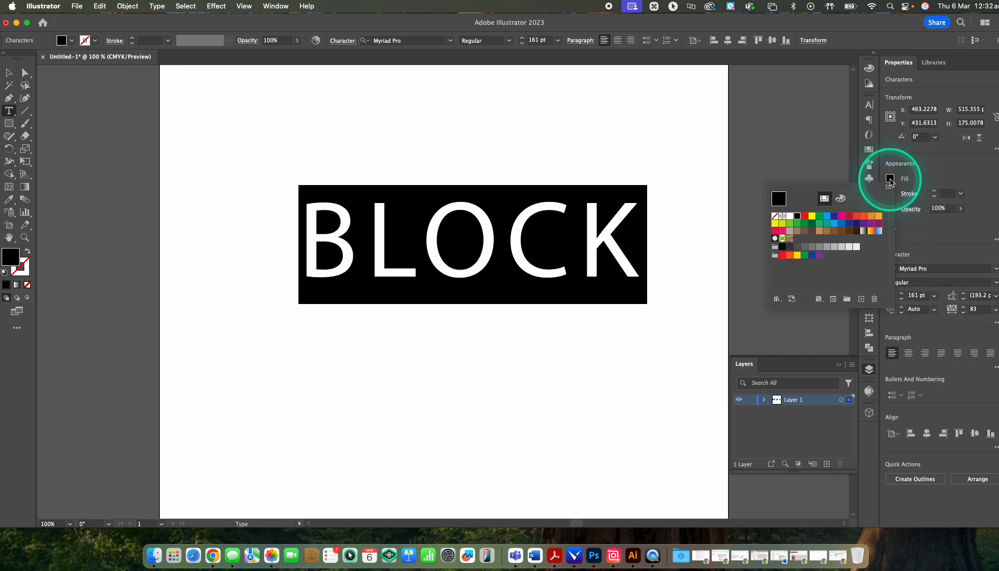
click(635, 252)
click(639, 187)
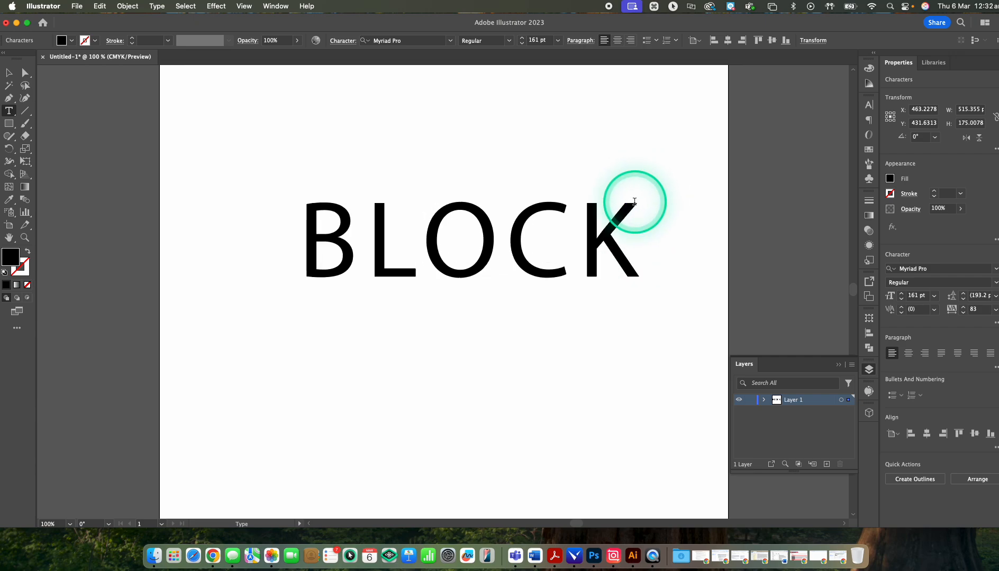
click(891, 179)
click(819, 218)
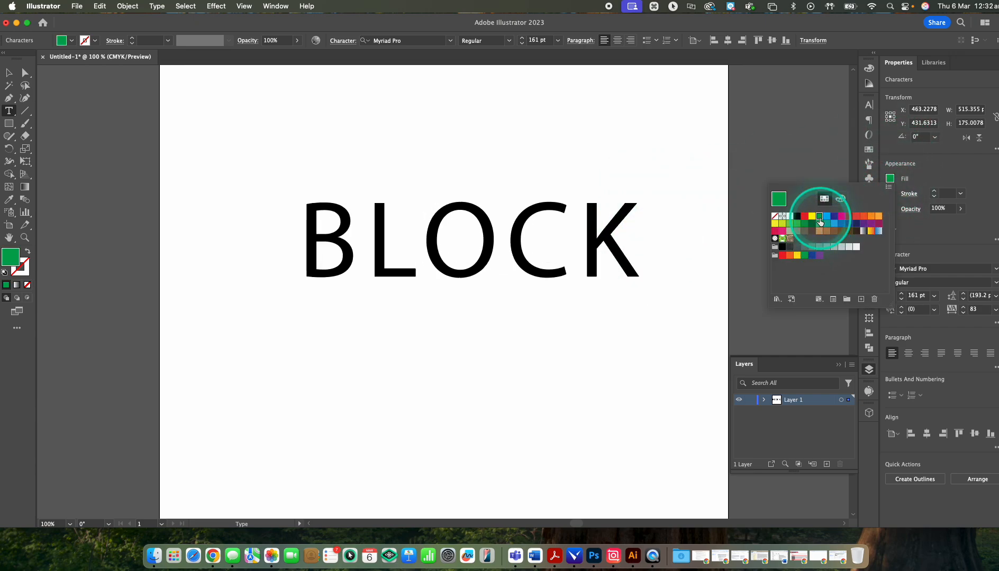
click(656, 225)
Step: Select all the characters of BLOCK and set their fill colour to green
drag(644, 223, 312, 256)
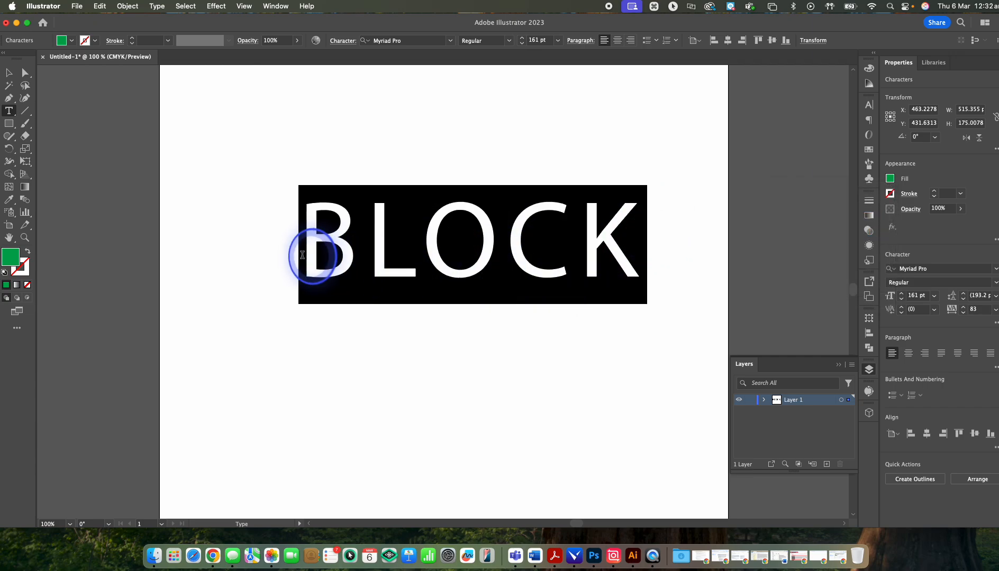
click(891, 185)
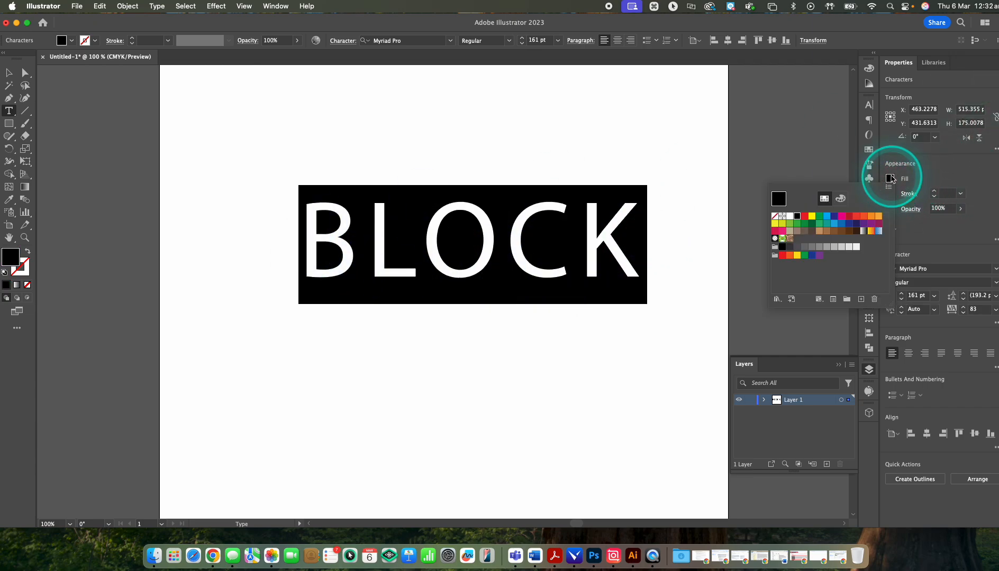
click(819, 216)
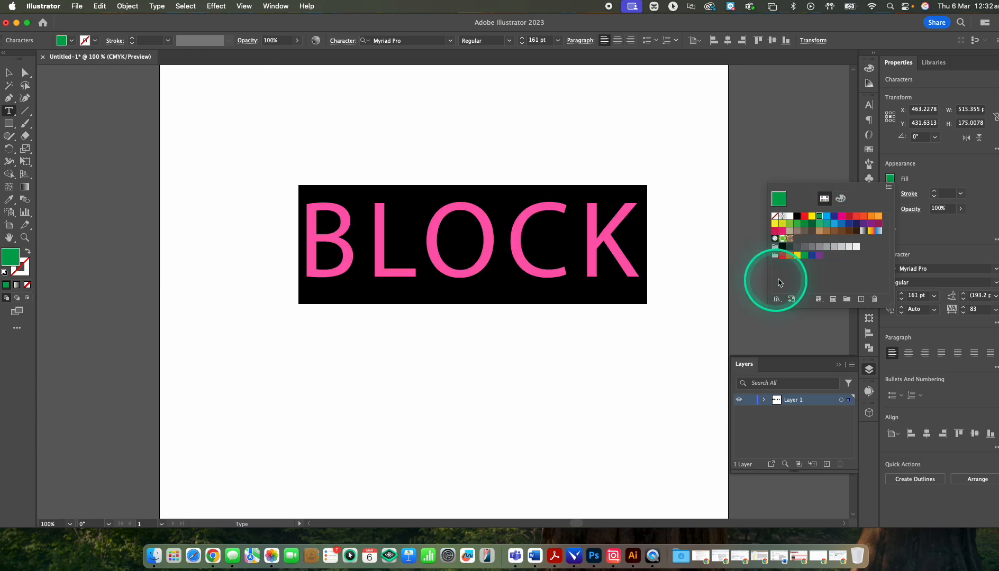
click(917, 200)
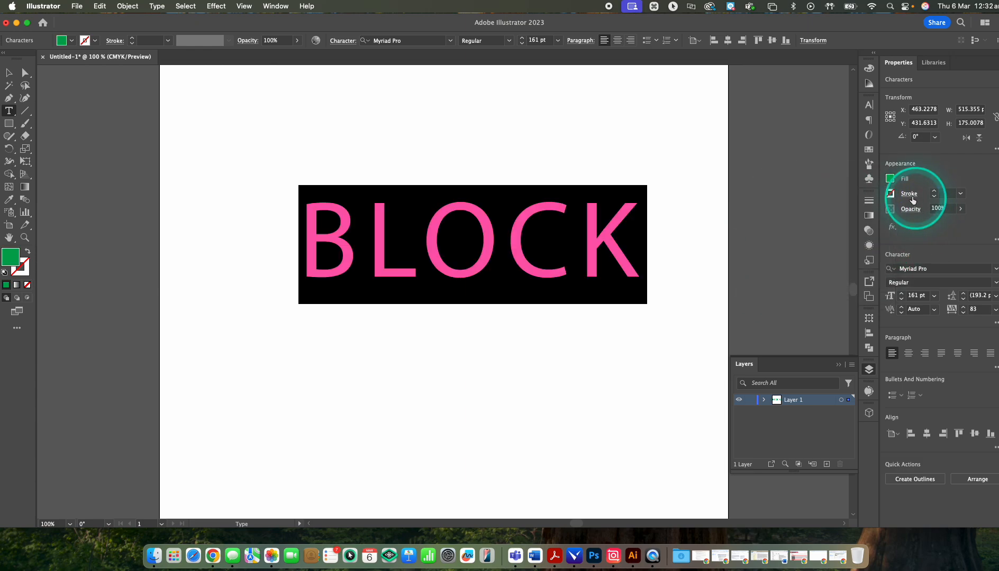
Step: Give the BLOCK characters a black 1 pt stroke and deselect the text
click(891, 195)
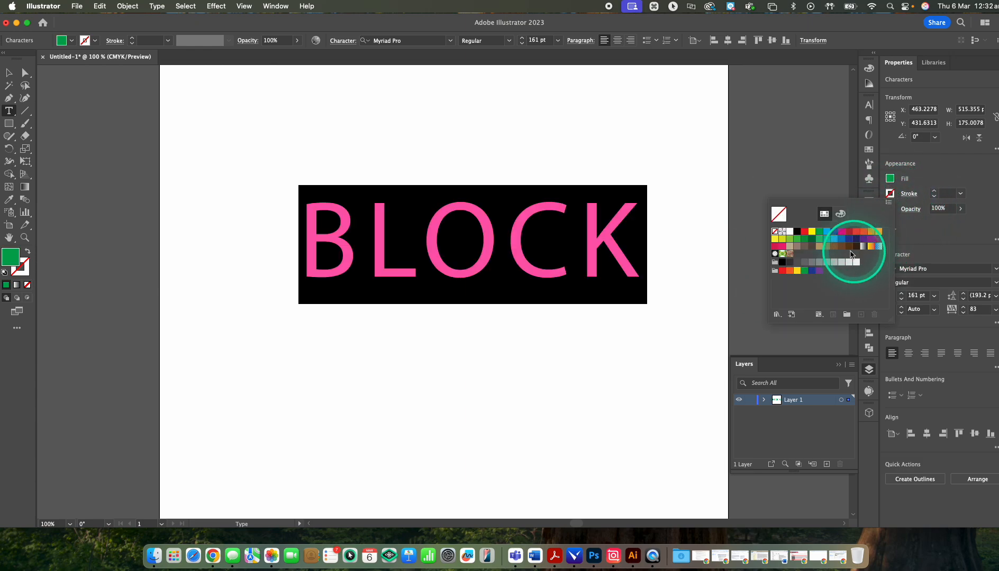
click(798, 233)
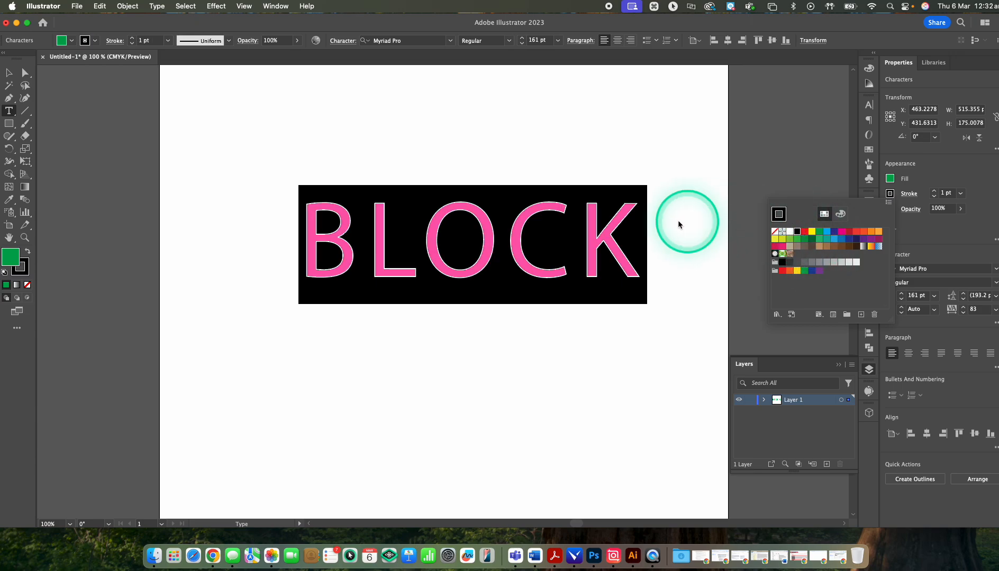
click(653, 216)
click(634, 201)
click(704, 205)
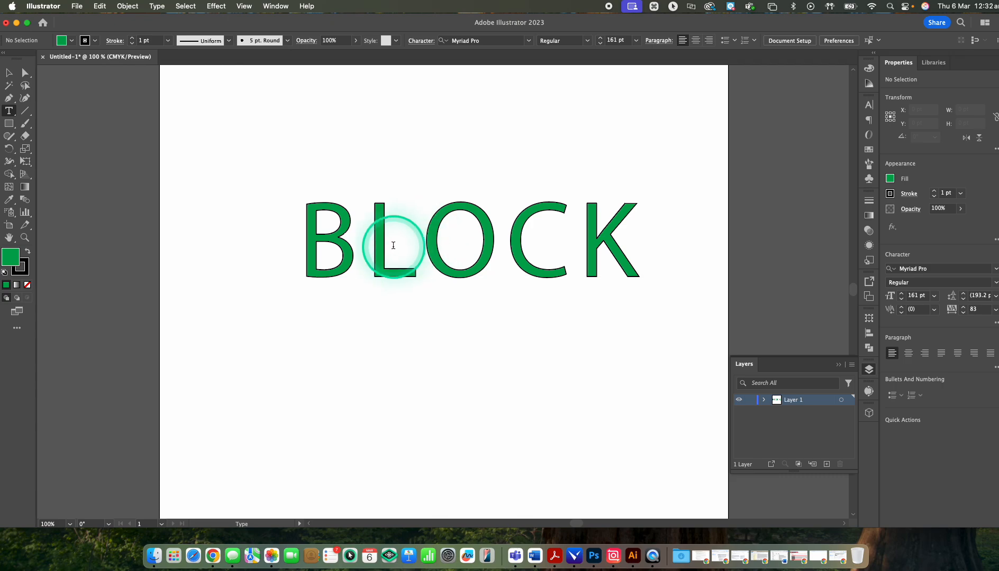
Step: Change the font of the BLOCK text object to block_merged and shift the word left to fit the artboard
click(8, 74)
click(323, 245)
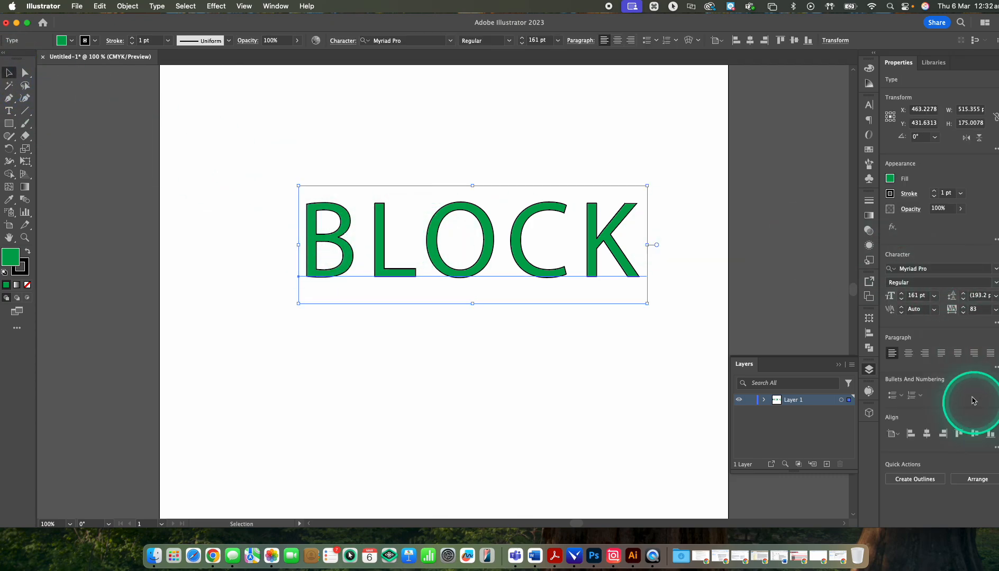
click(912, 268)
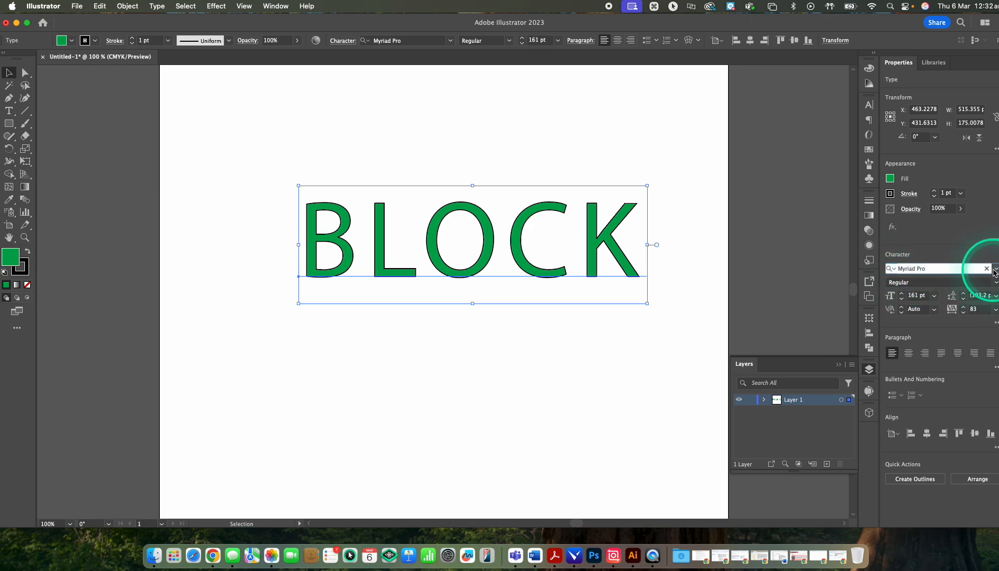
click(995, 270)
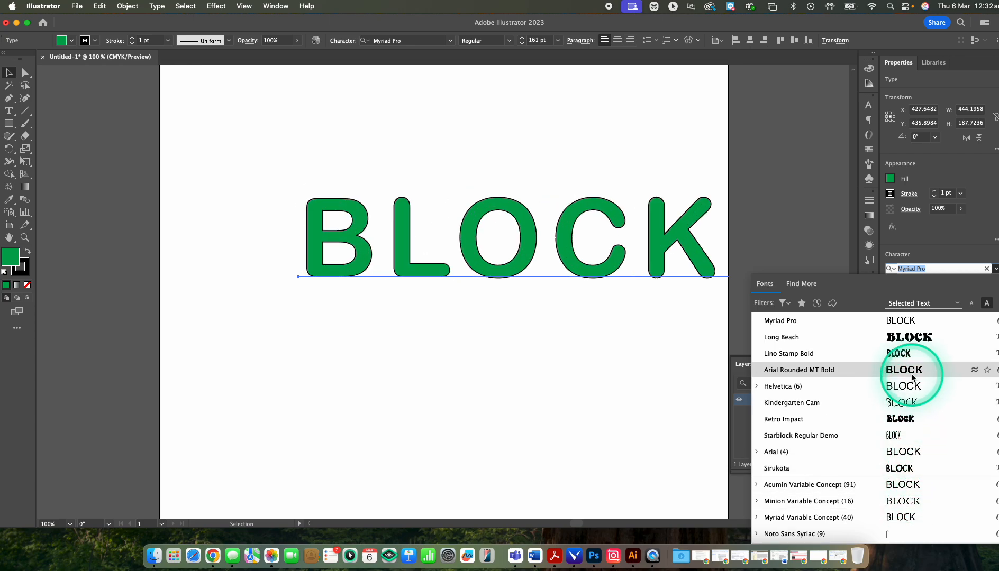
scroll(919, 449, down, 1)
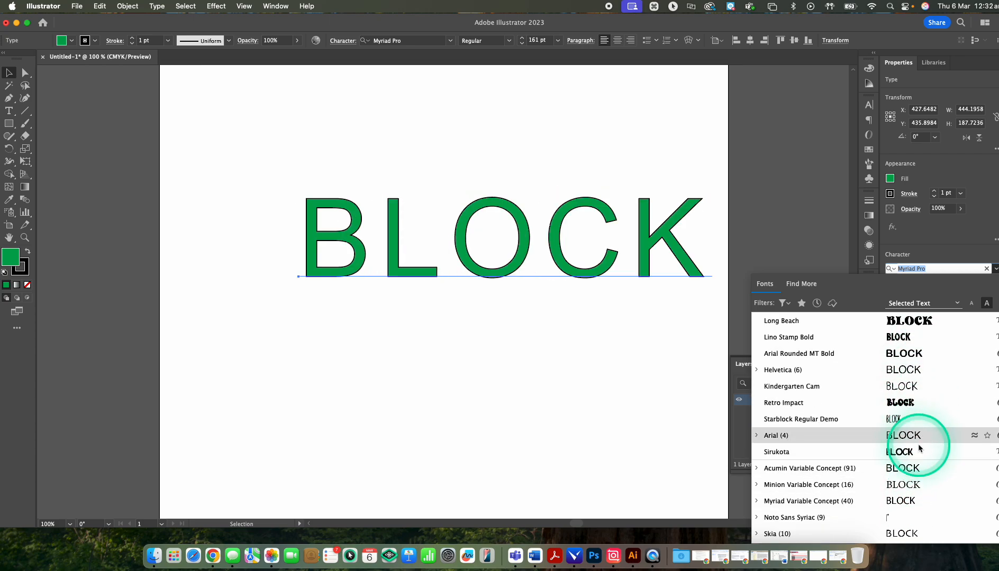
scroll(919, 449, down, 10)
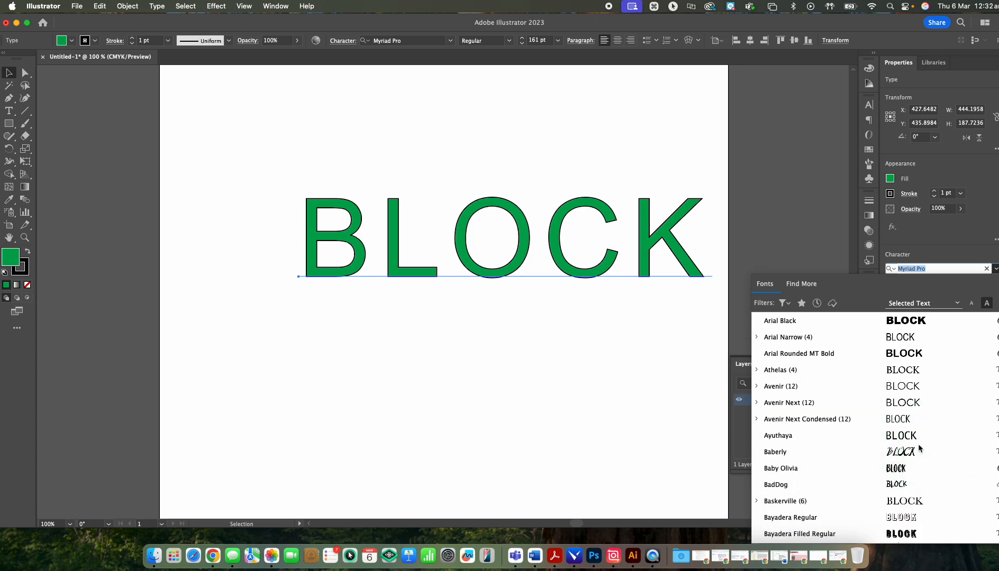
scroll(919, 448, down, 1)
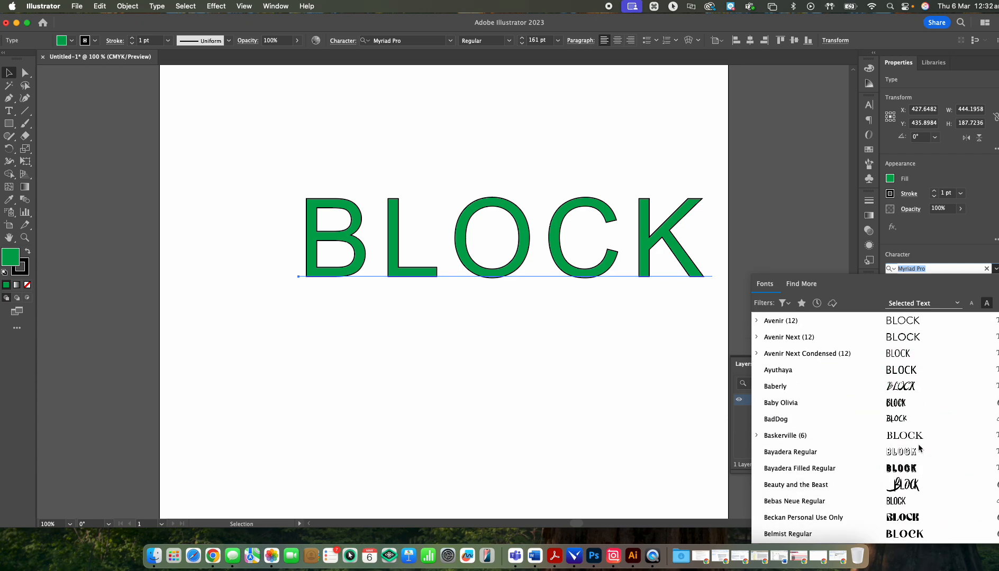
scroll(919, 449, down, 5)
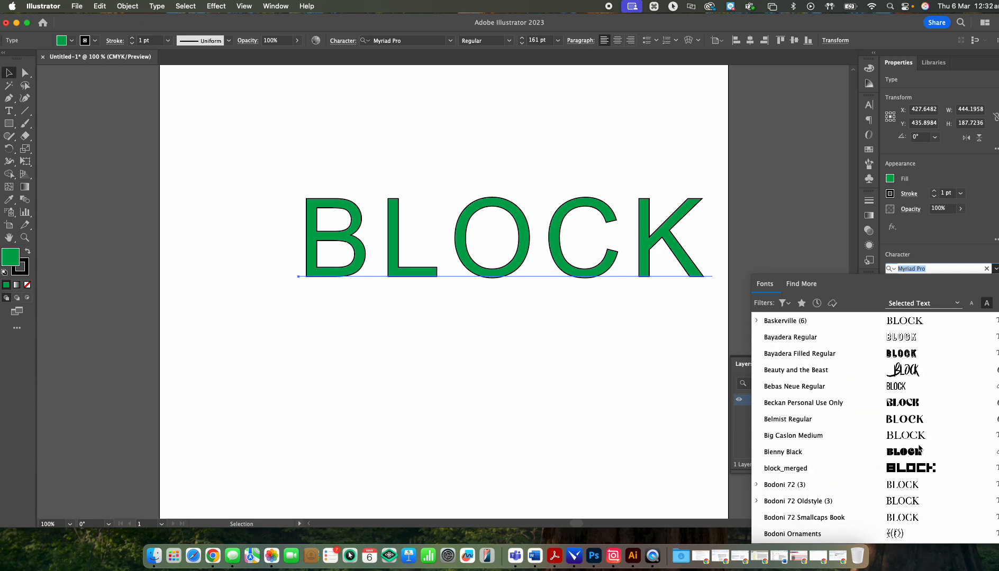
click(908, 474)
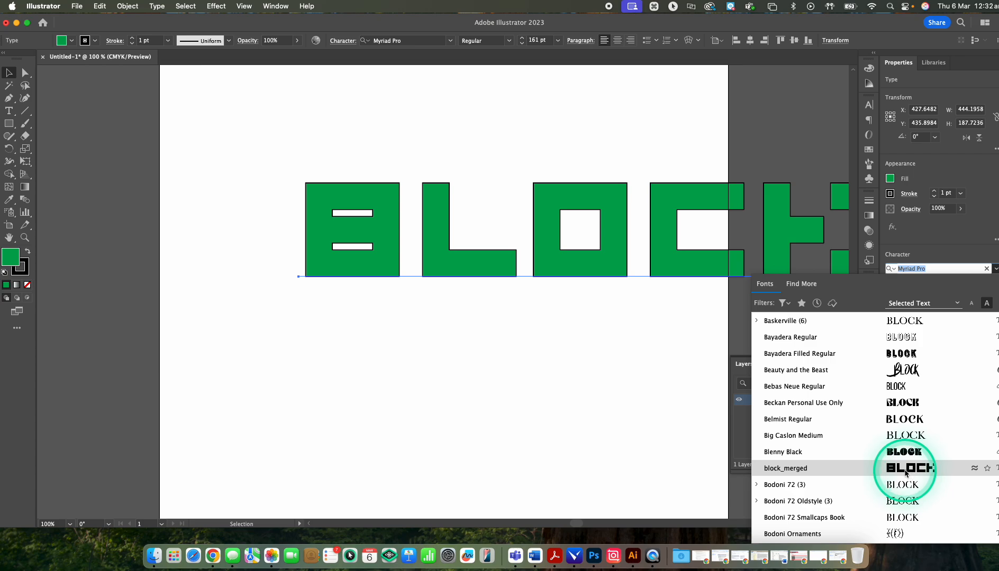
click(906, 473)
drag(663, 246, 531, 259)
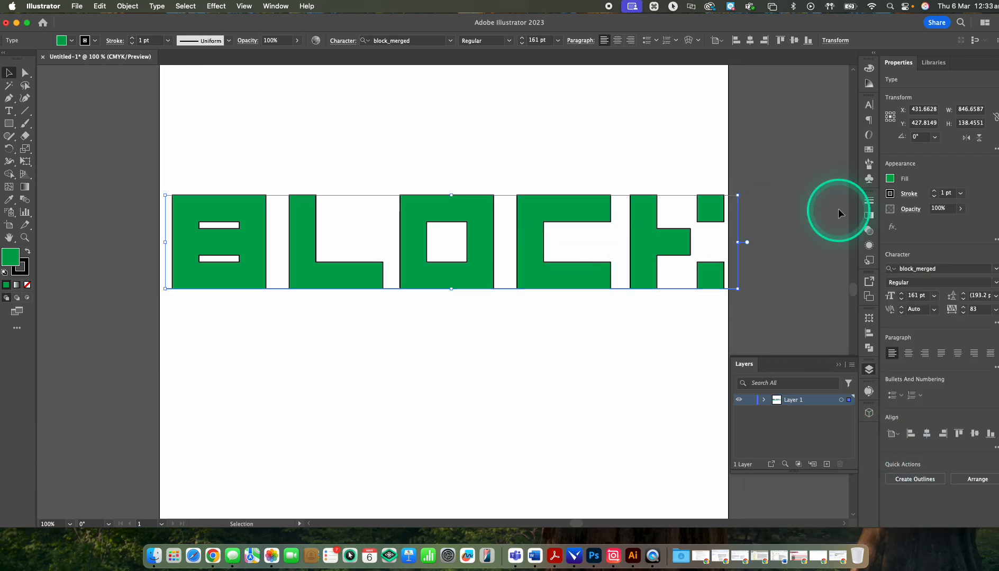
Step: Try adjusting the stroke weight of the BLOCK text in small increments
click(889, 195)
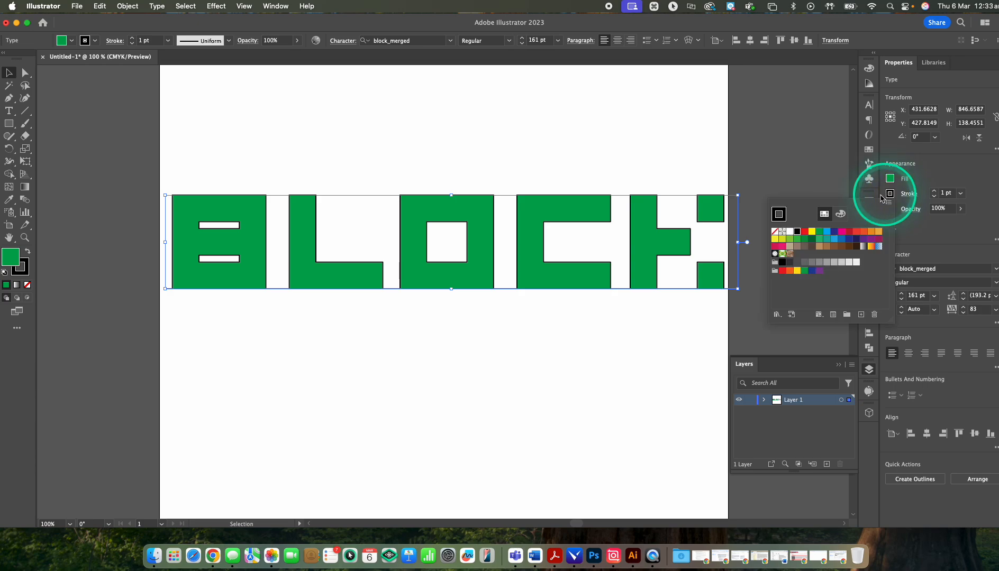
click(960, 194)
click(934, 191)
click(934, 195)
click(934, 196)
click(934, 192)
click(934, 192)
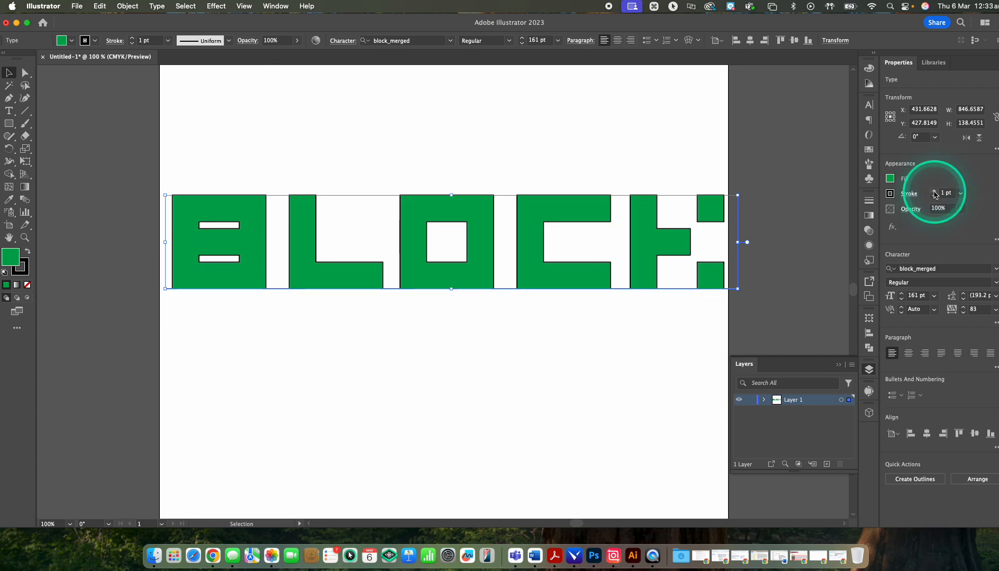
Step: Set the stroke weight of the BLOCK text to 0 pt
click(959, 194)
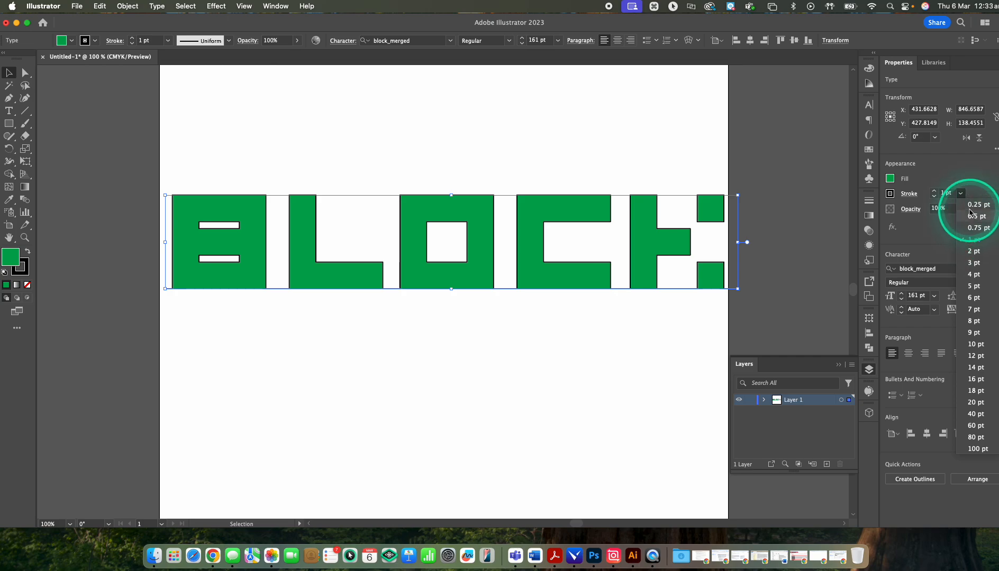
click(951, 194)
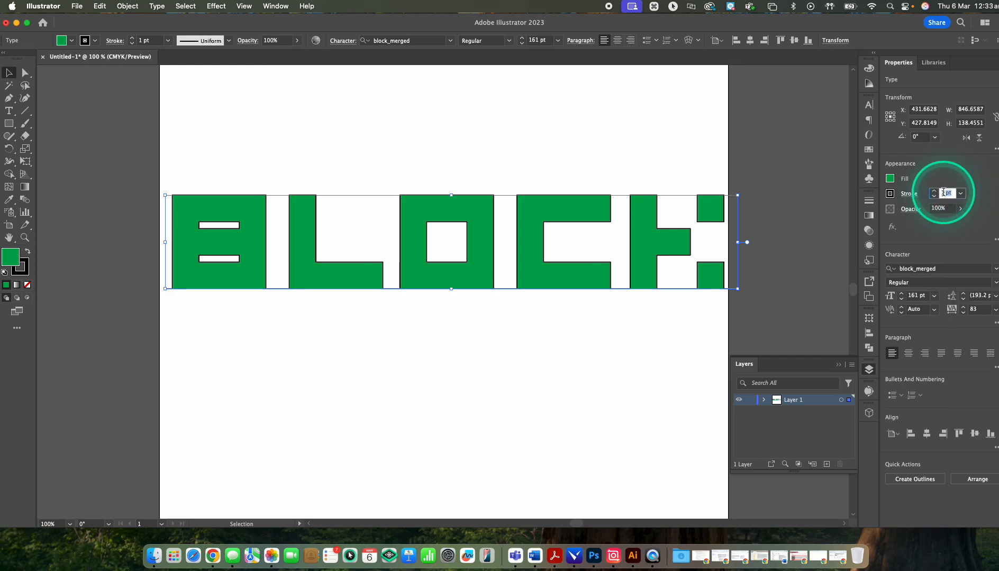
text(0)
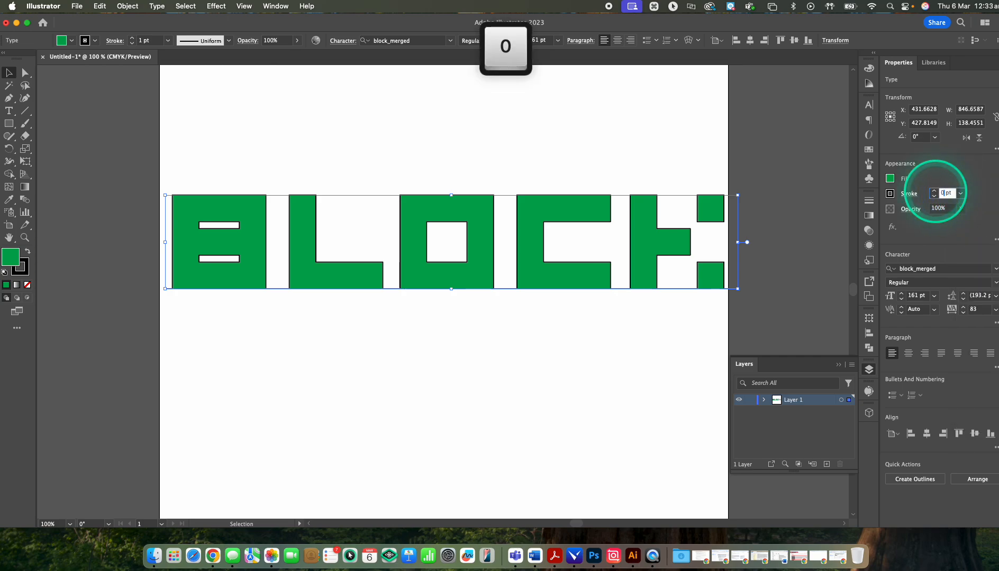
key(Return)
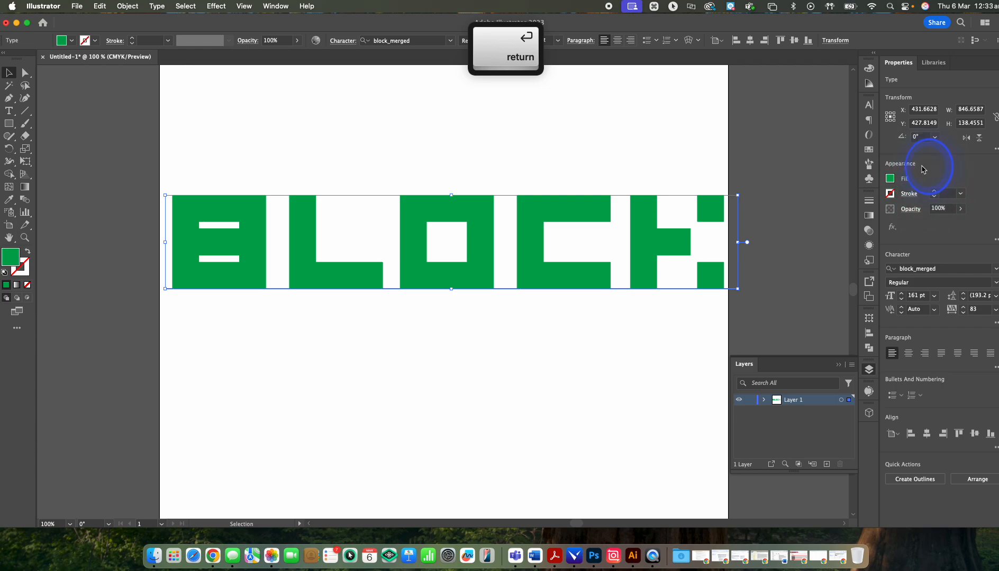
Step: Set the fill colour of the BLOCK text to black and deselect it
click(890, 178)
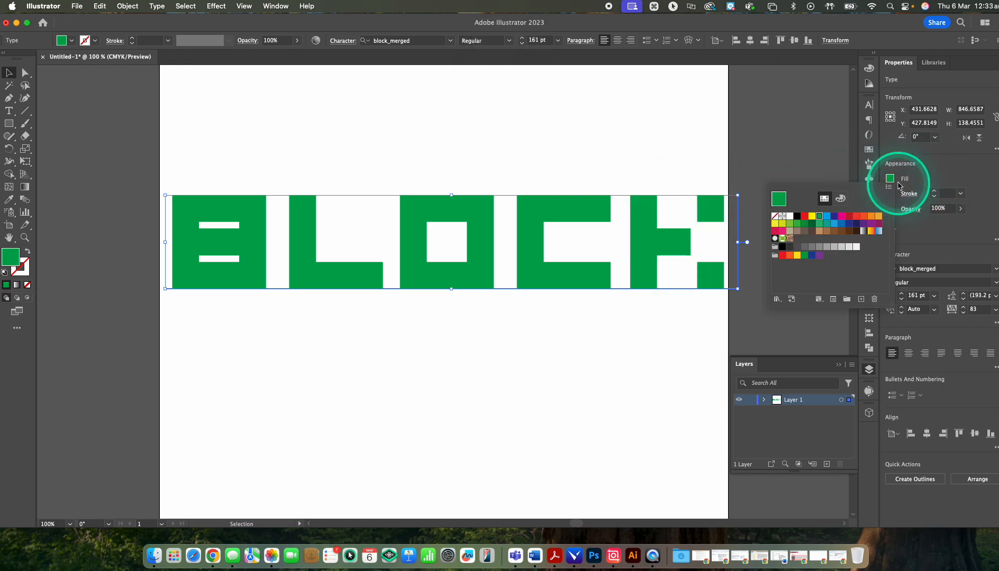
click(797, 217)
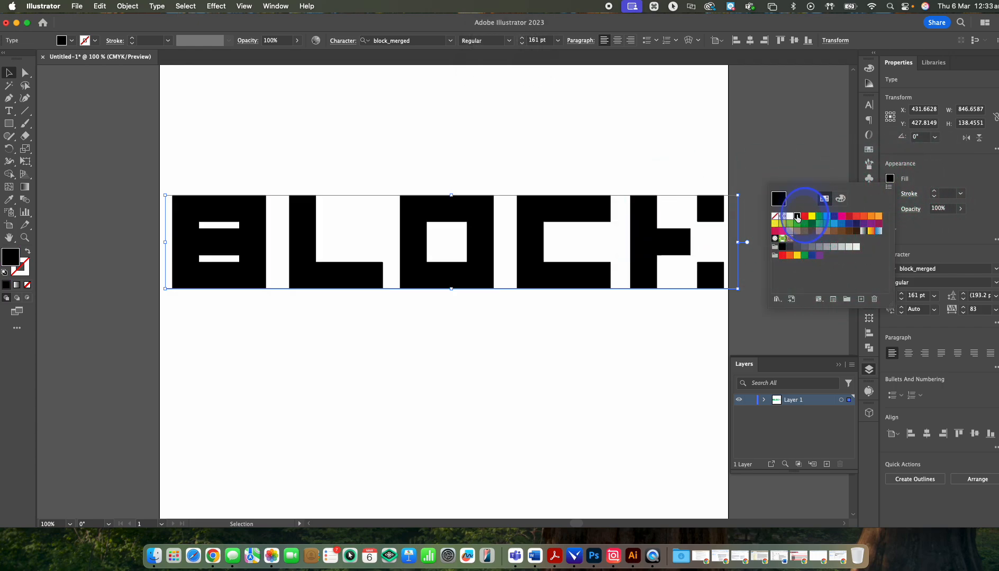
click(712, 169)
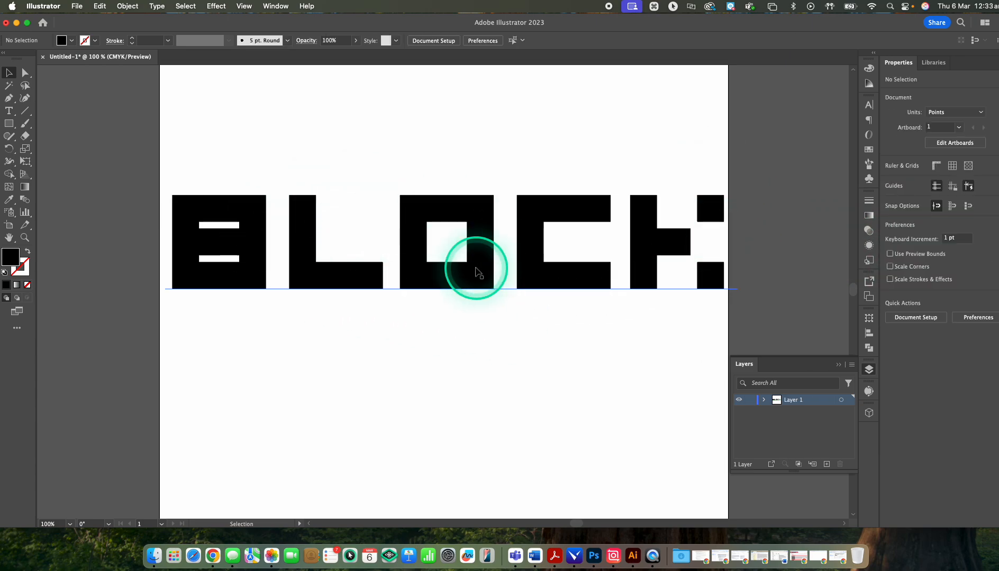
Step: Try adding extra letters inside the live BLOCK text and remove them again
double_click(384, 266)
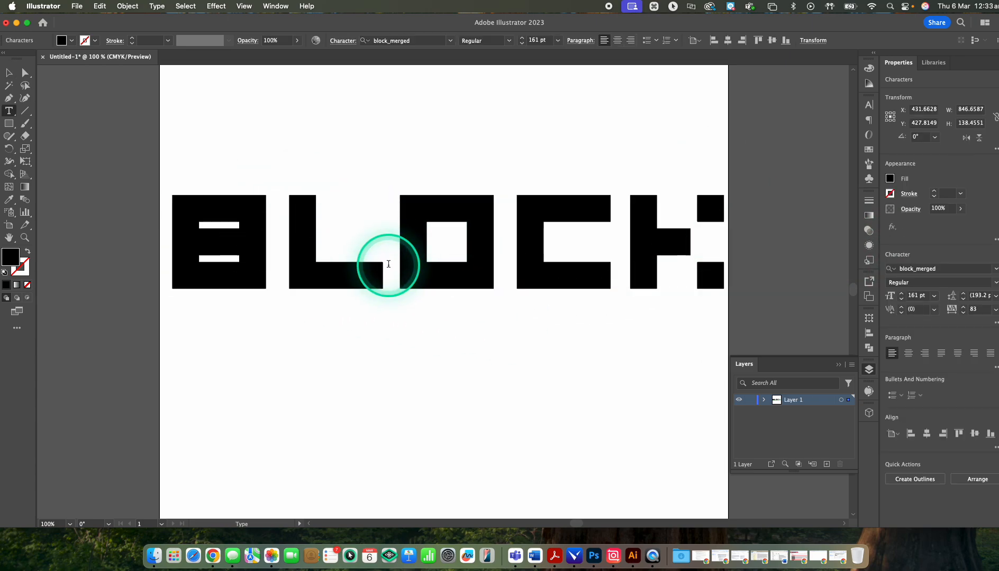
click(419, 278)
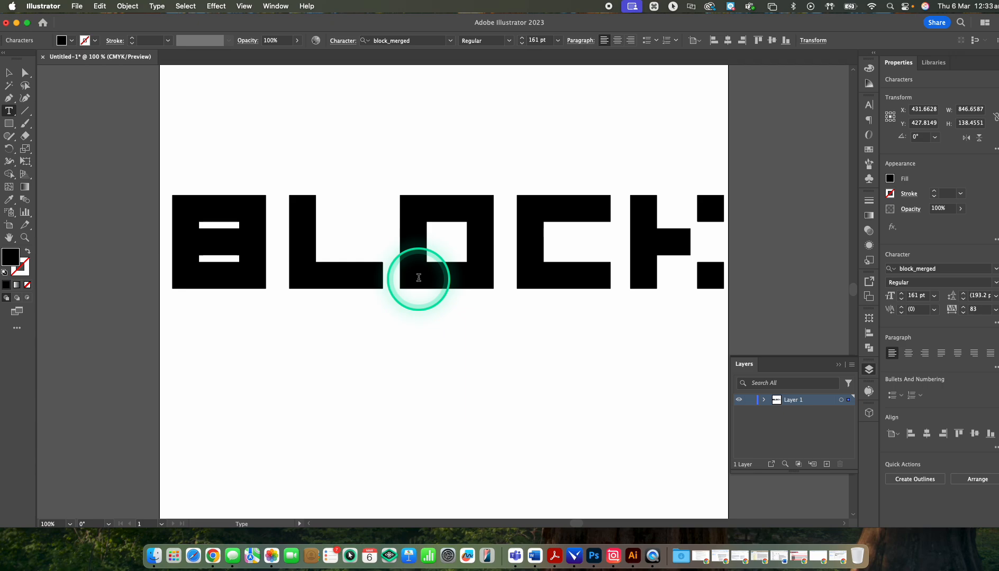
text(lll)
key(BackSpace)
key(BackSpace)
key(BackSpace)
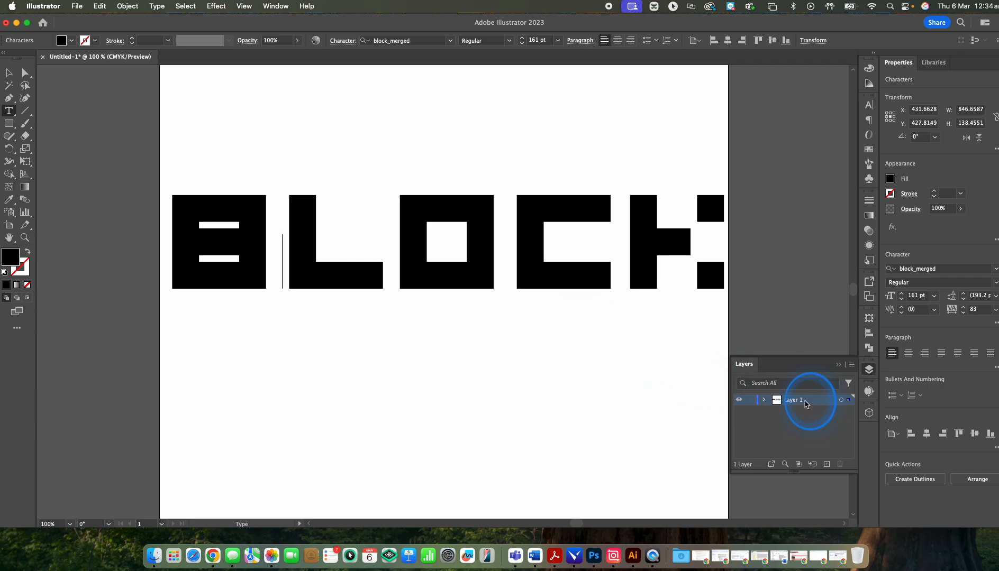
Step: Duplicate Layer 1 and rename the original layer Block copy
drag(828, 466, 829, 466)
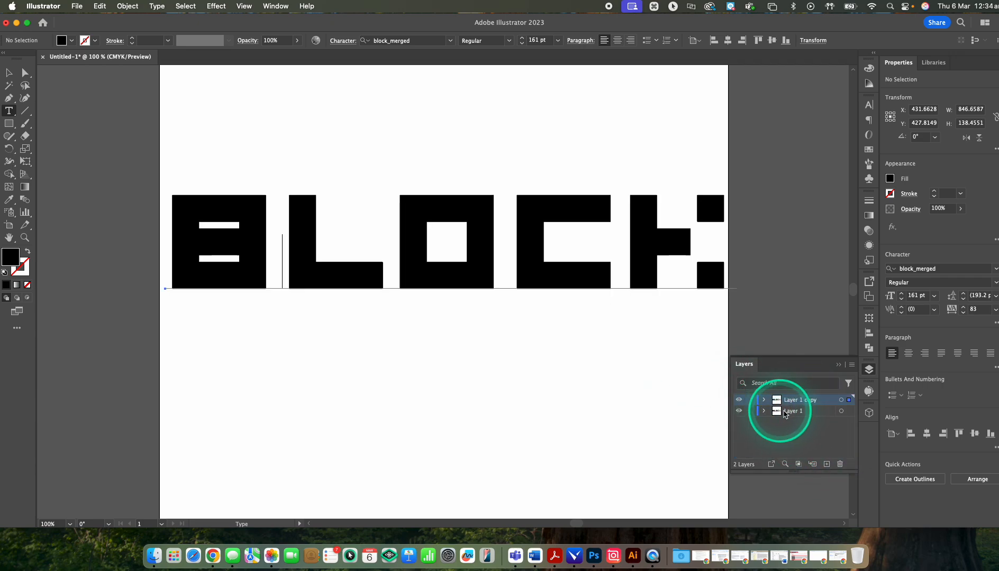
double_click(801, 411)
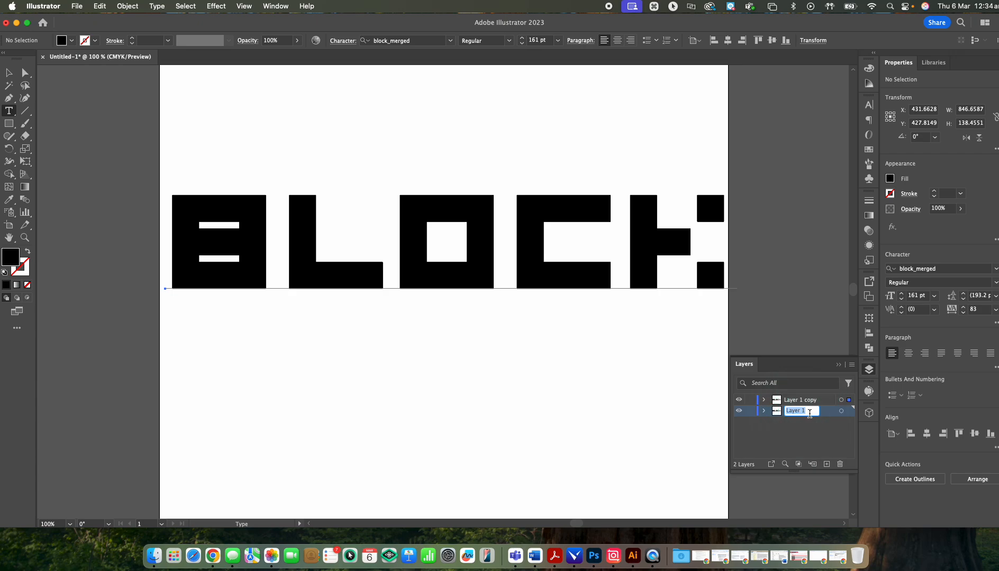
key(shift)
text(Bl)
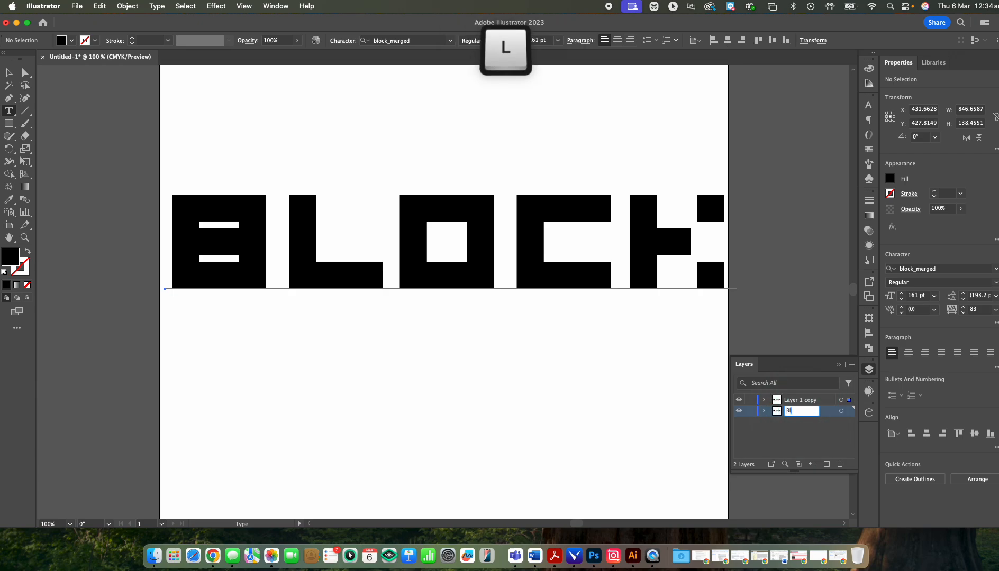
text(ock copy)
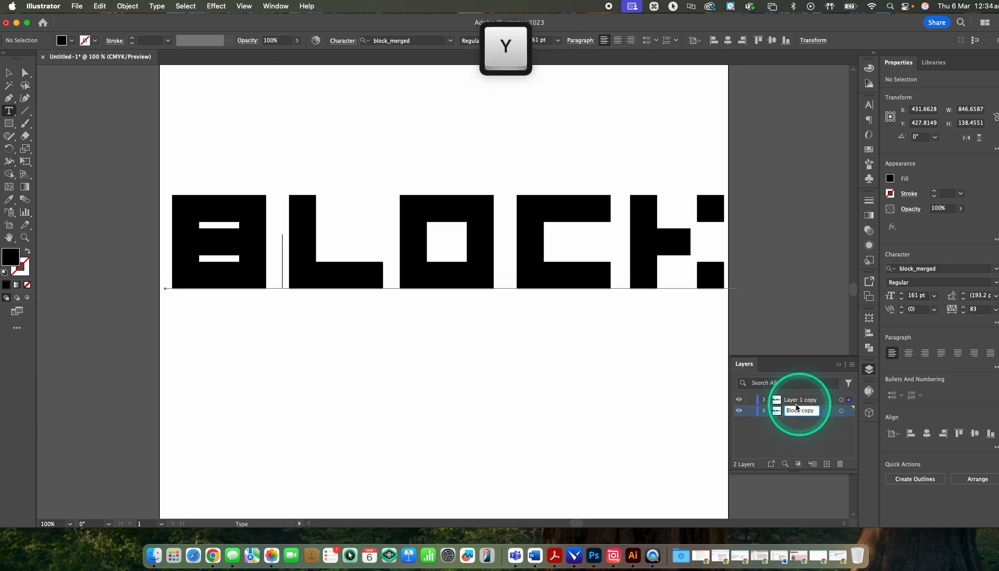
Step: Hide and lock the Block copy layer and make Layer 1 copy the active layer
click(742, 412)
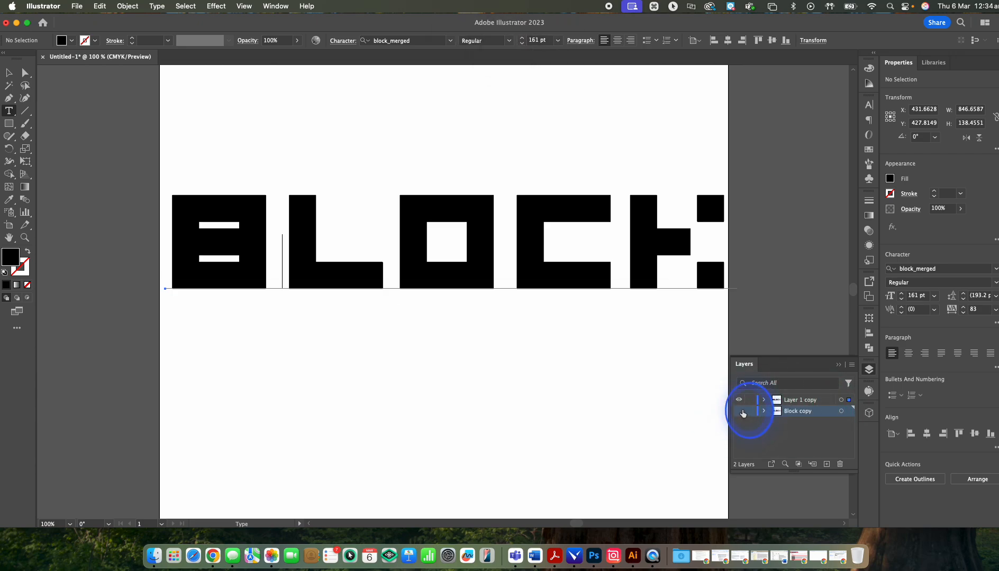
click(749, 411)
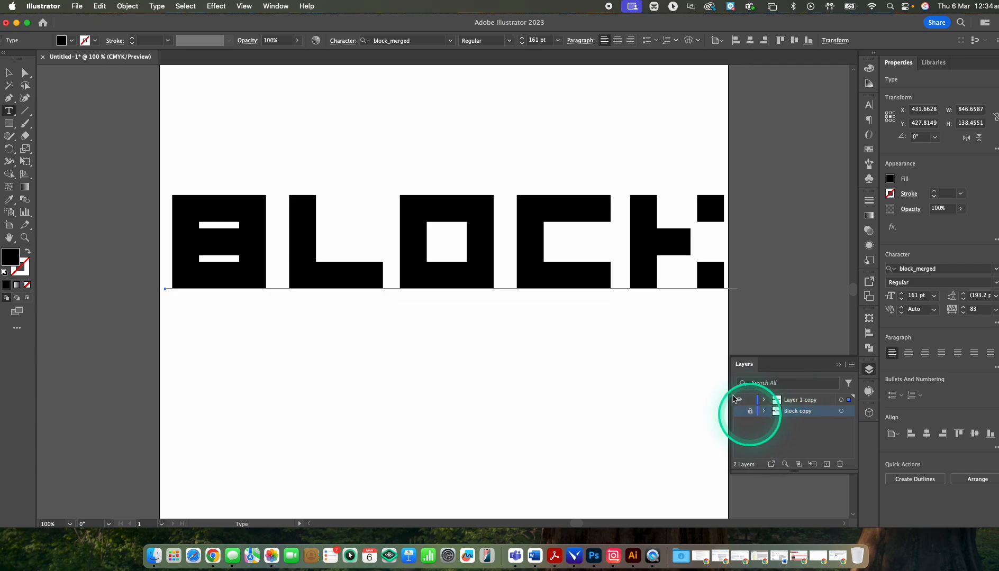
click(786, 401)
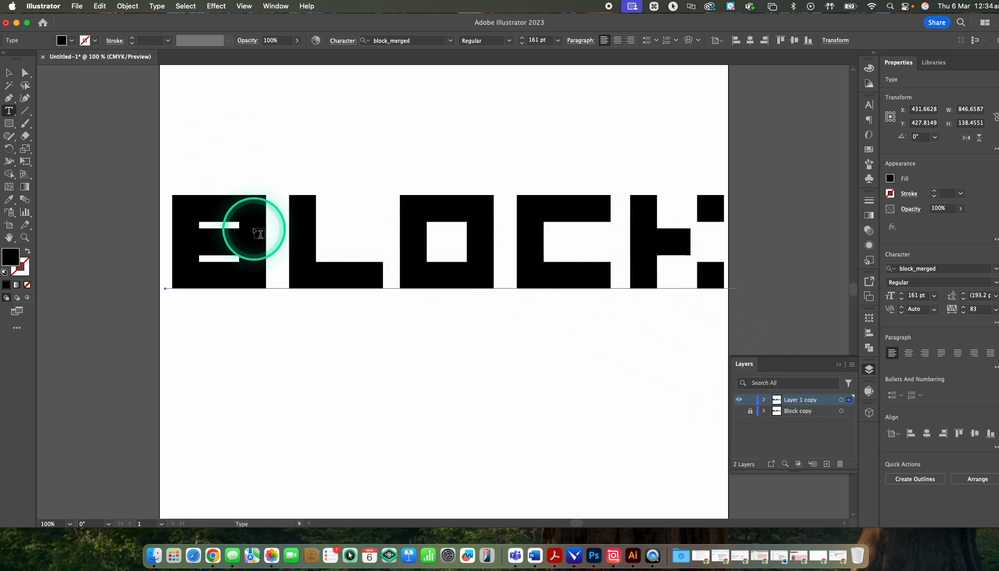
Step: Expand the BLOCK text on Layer 1 copy with Object and Fill enabled and show its anchor points
click(127, 6)
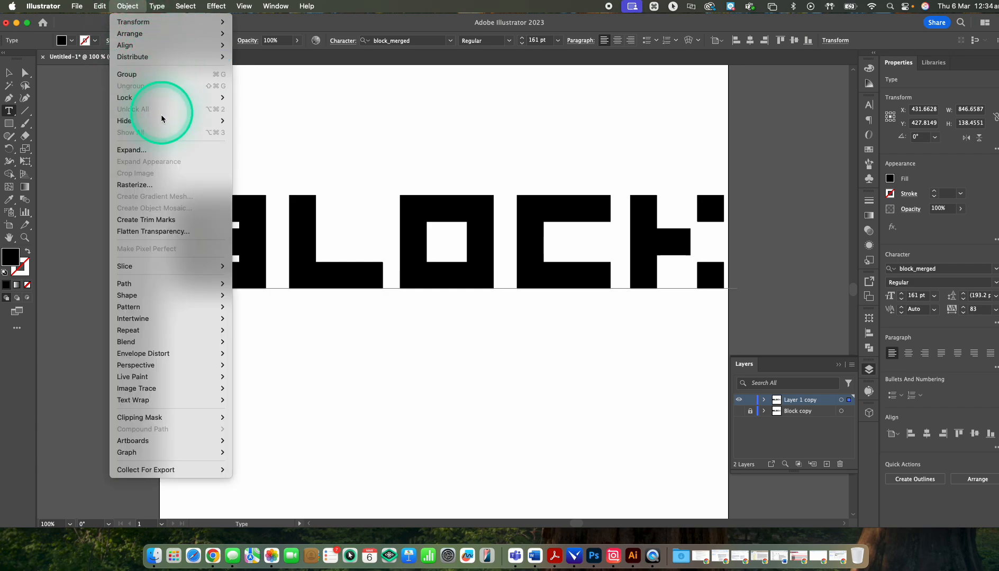
click(139, 150)
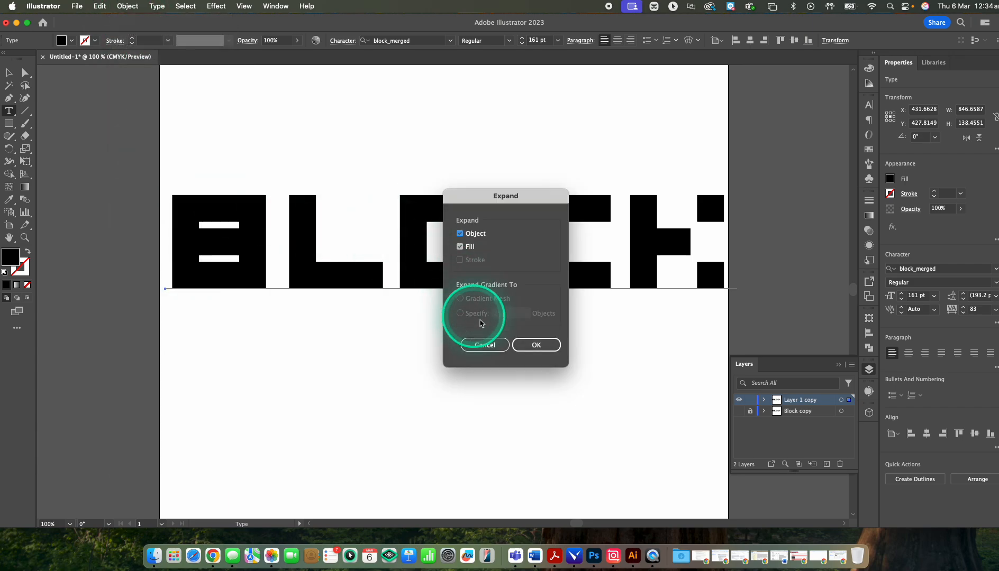
click(537, 345)
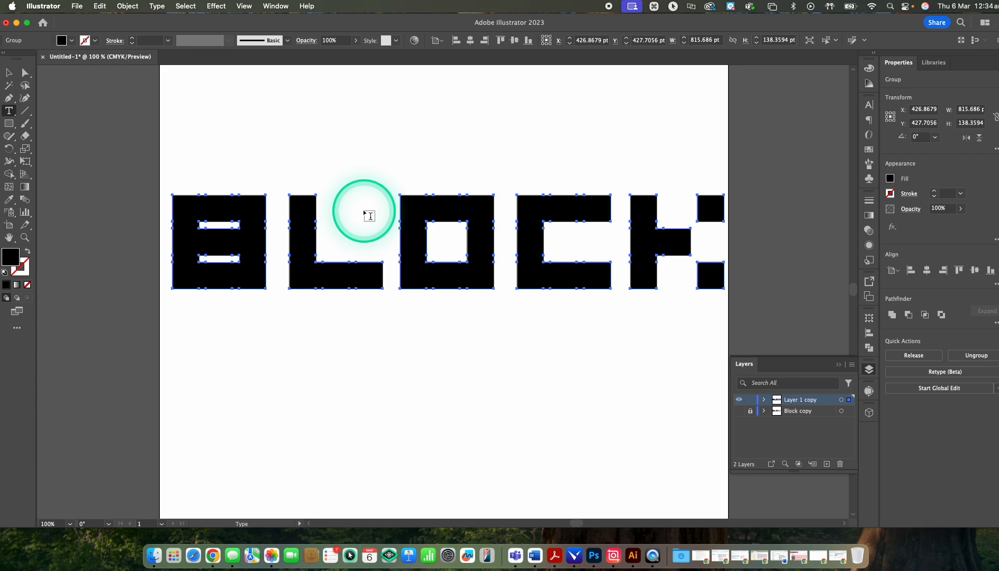
key(a)
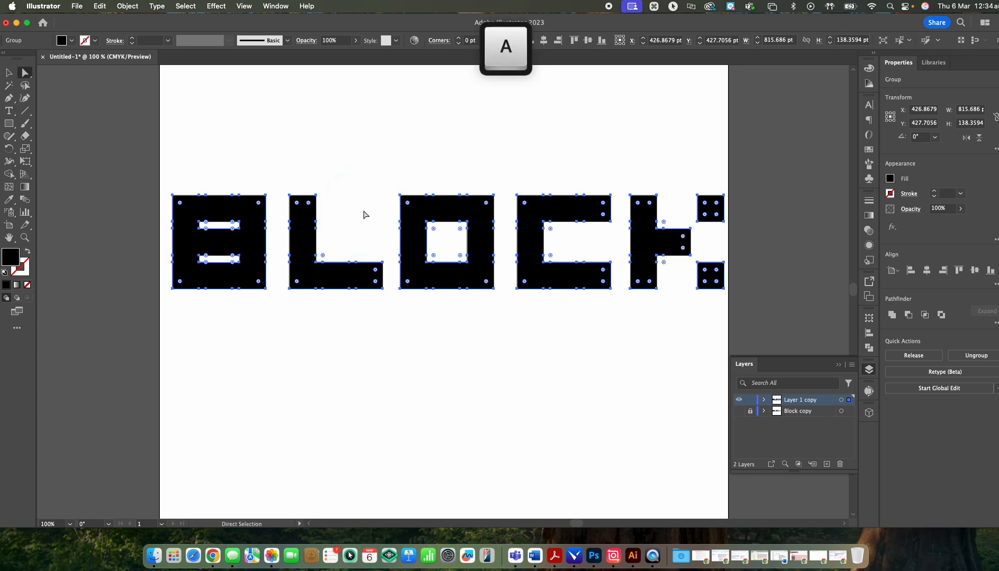
Step: Move the expanded BLOCK group about 6 pt left and 7 pt up and ungroup it into separate letters
key(v)
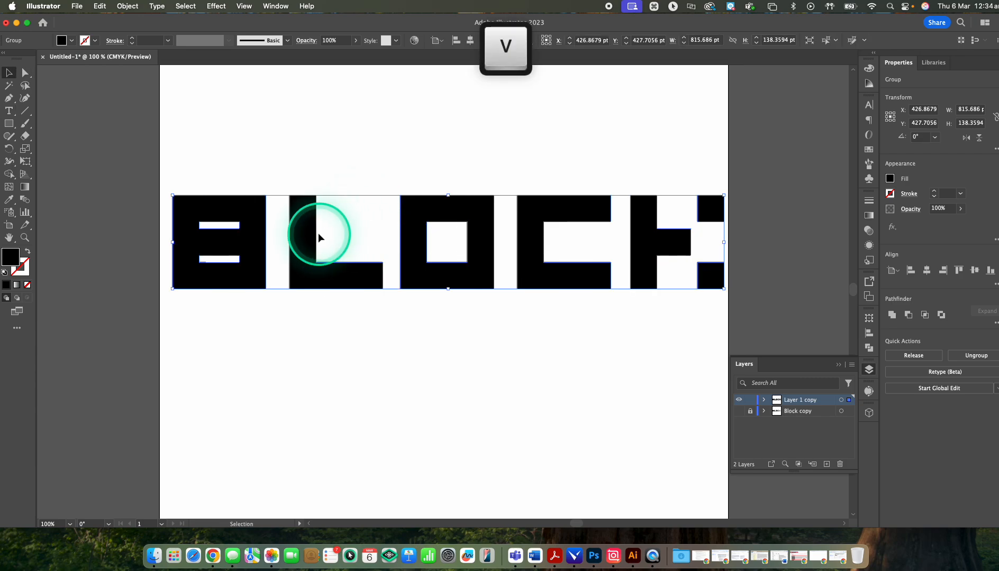
mouse_move(311, 236)
mouse_down()
mouse_move(305, 172)
mouse_move(323, 226)
mouse_move(305, 231)
mouse_up()
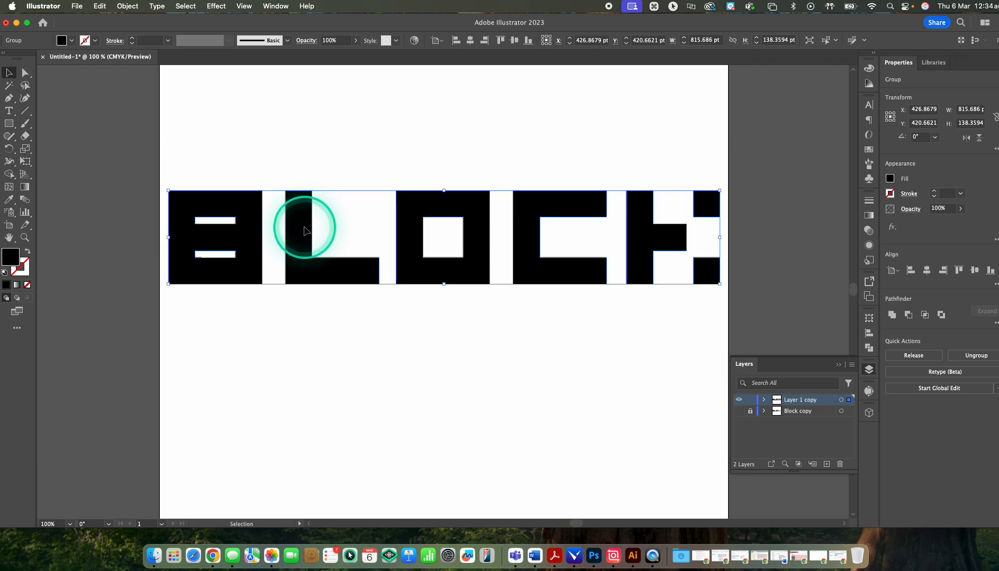
right_click(300, 228)
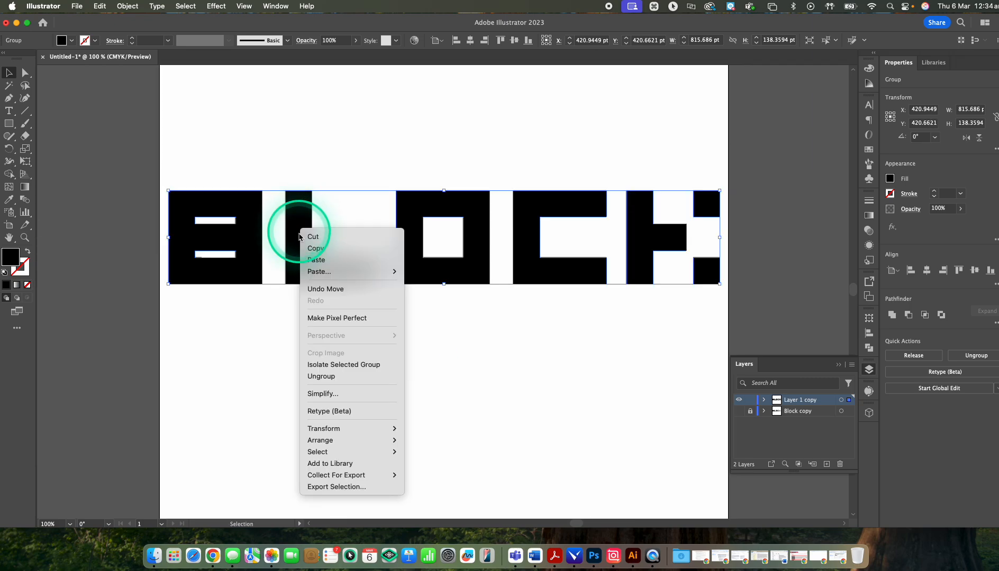
click(344, 376)
Step: Move the L slightly left and the B slightly down as separate shapes, then select all letters and deselect them
click(323, 132)
click(308, 233)
drag(308, 233, 251, 229)
drag(250, 240, 257, 234)
drag(171, 160, 738, 314)
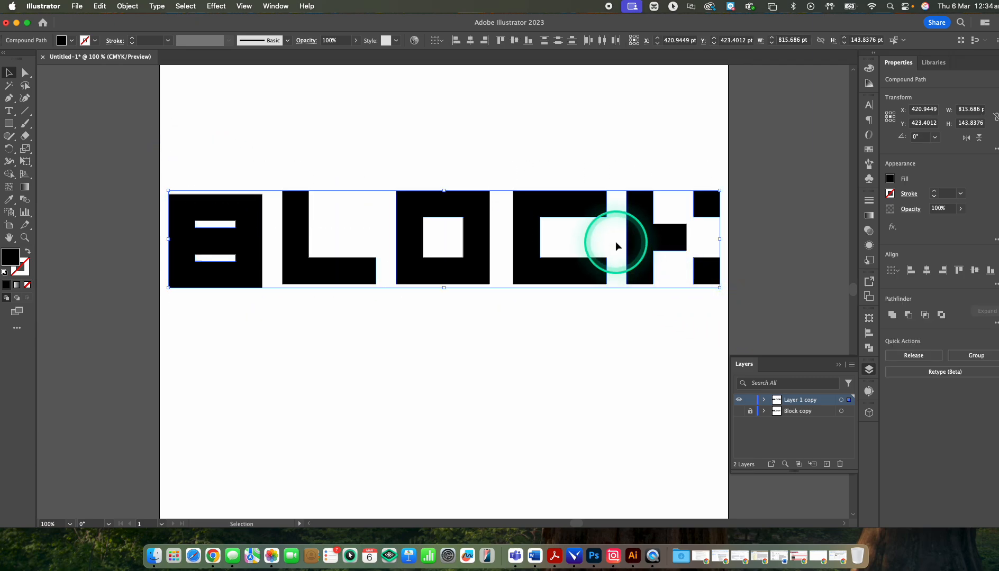
click(398, 133)
Step: Select the letter B, show its anchor points with the Direct Selection tool and magnify it to 300%
click(252, 216)
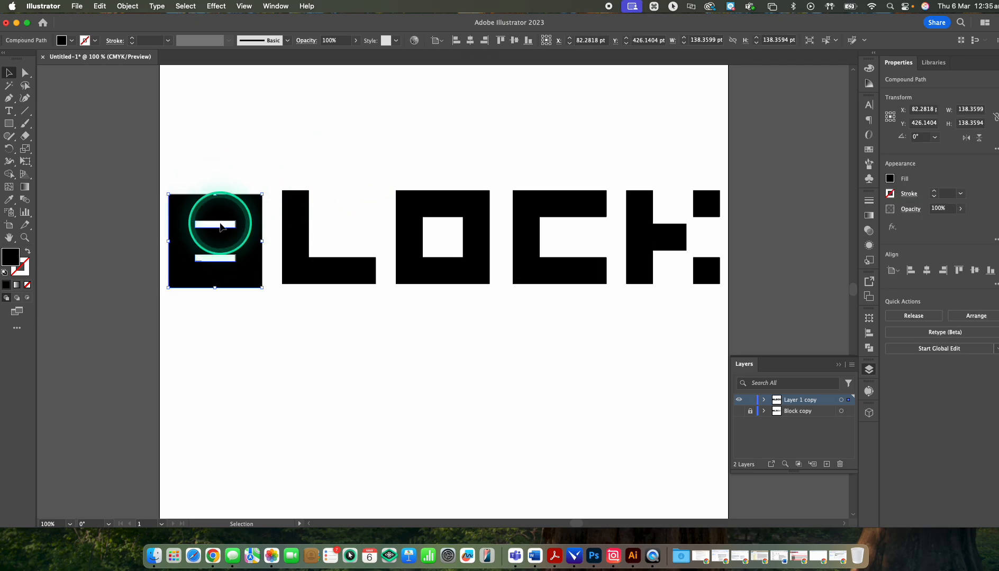
key(a)
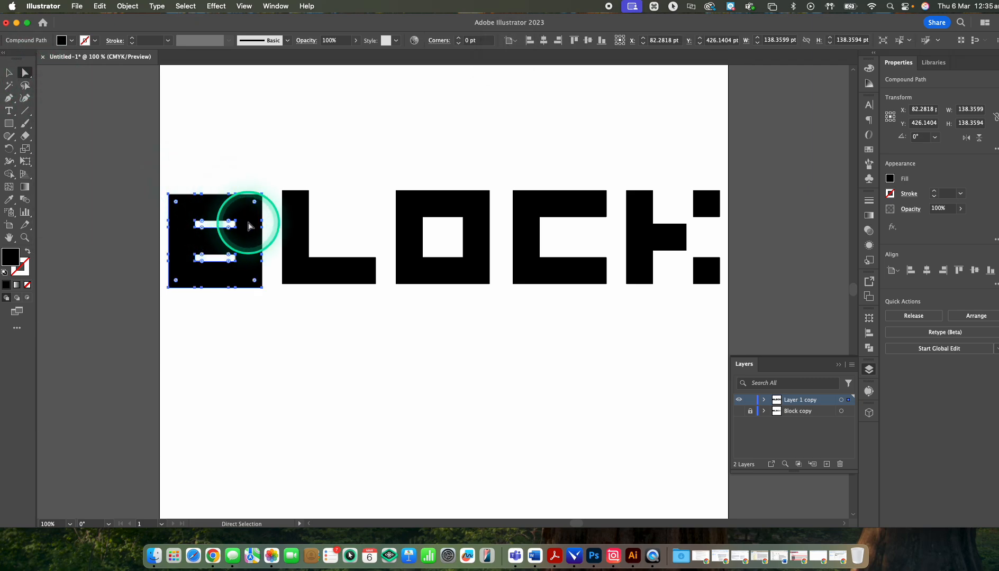
key(super+equal)
key(super+equal)
key(super+equal)
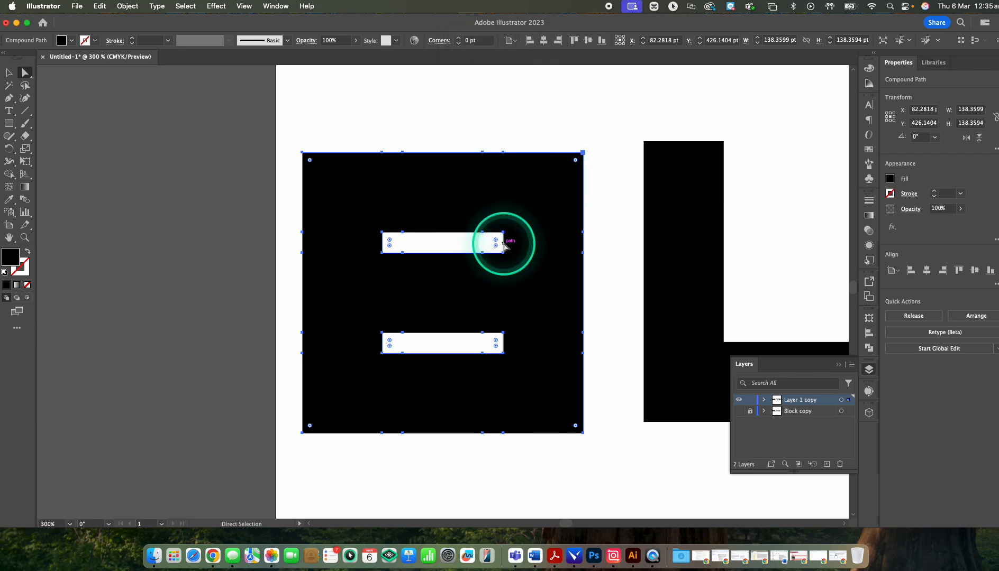
Step: Try pulling the right end of the B's upper slot outwards and down, and undo the change
click(592, 245)
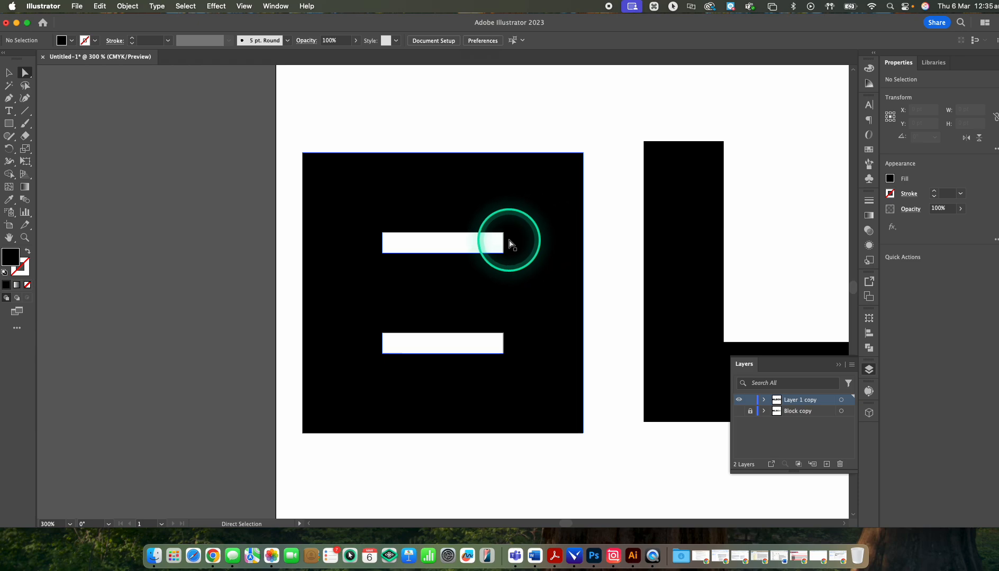
mouse_move(504, 243)
mouse_down()
mouse_move(544, 240)
mouse_move(531, 256)
mouse_move(515, 255)
mouse_up()
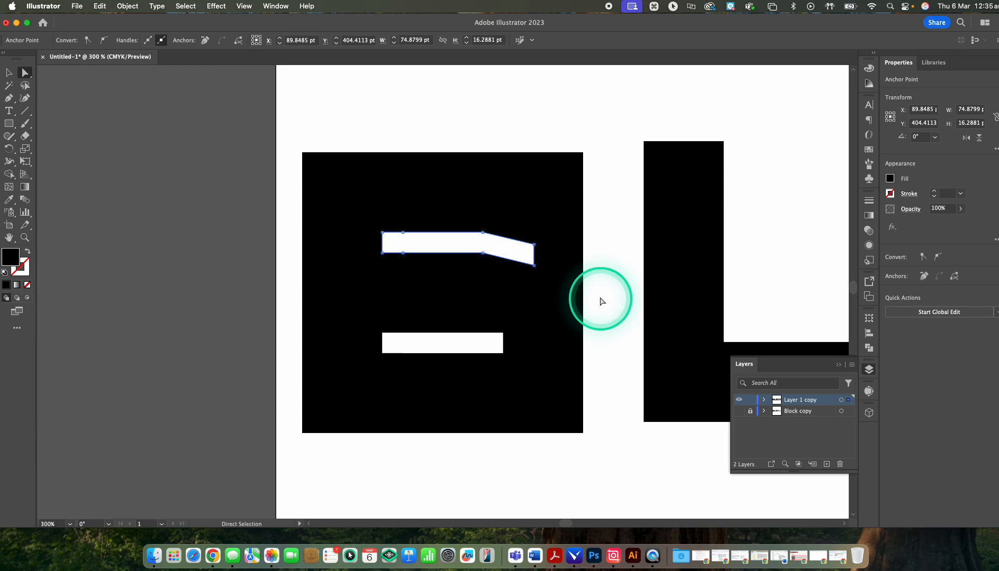
key(super+z)
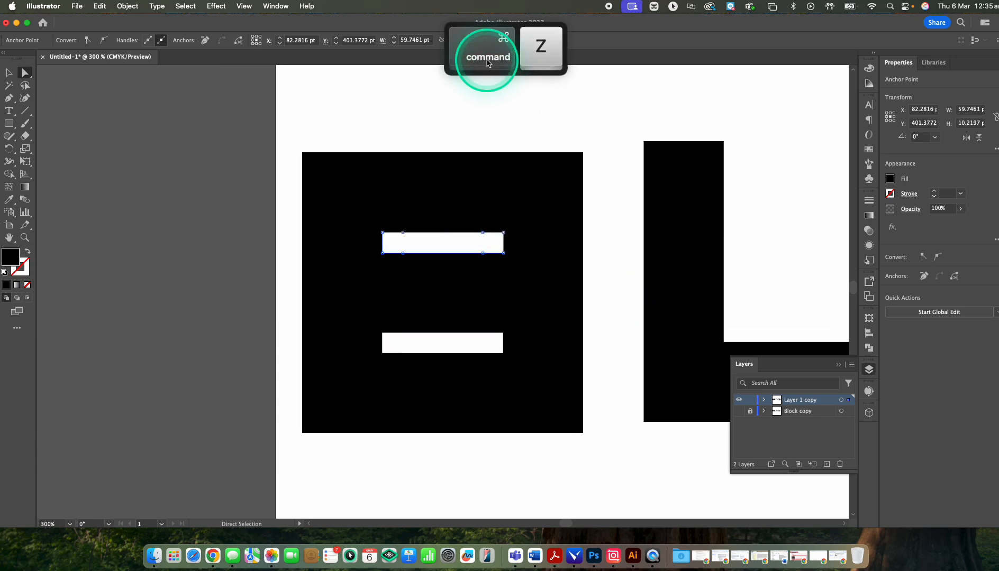
Step: Try rounding all corners of the B and its slots to about 5 pt, undo it and deselect the letter
click(555, 266)
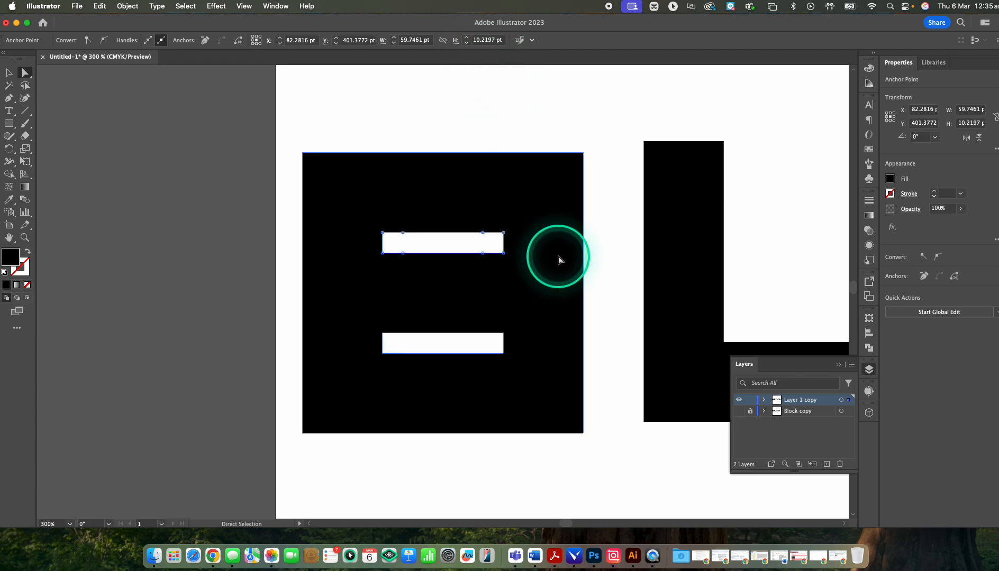
click(569, 188)
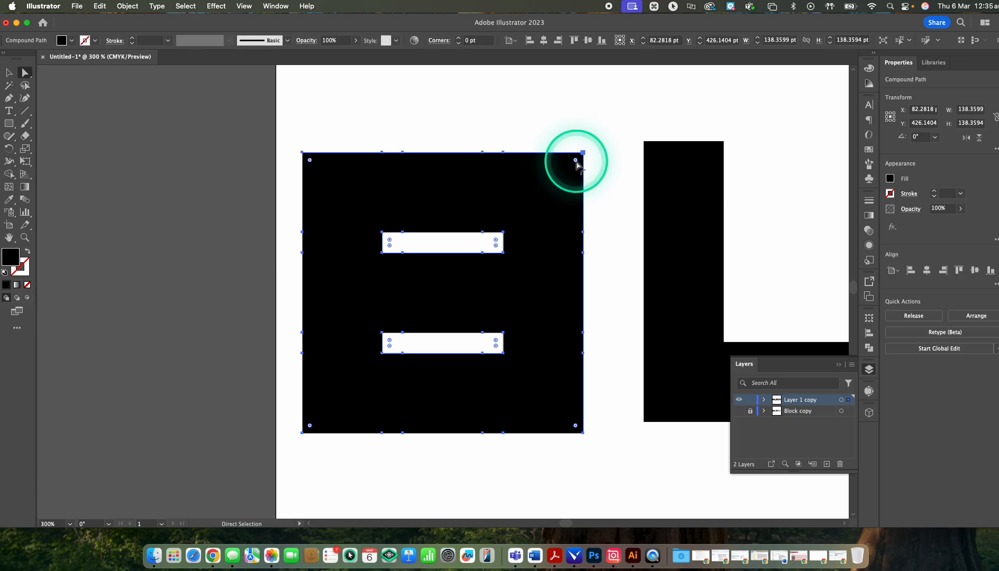
drag(575, 161, 505, 236)
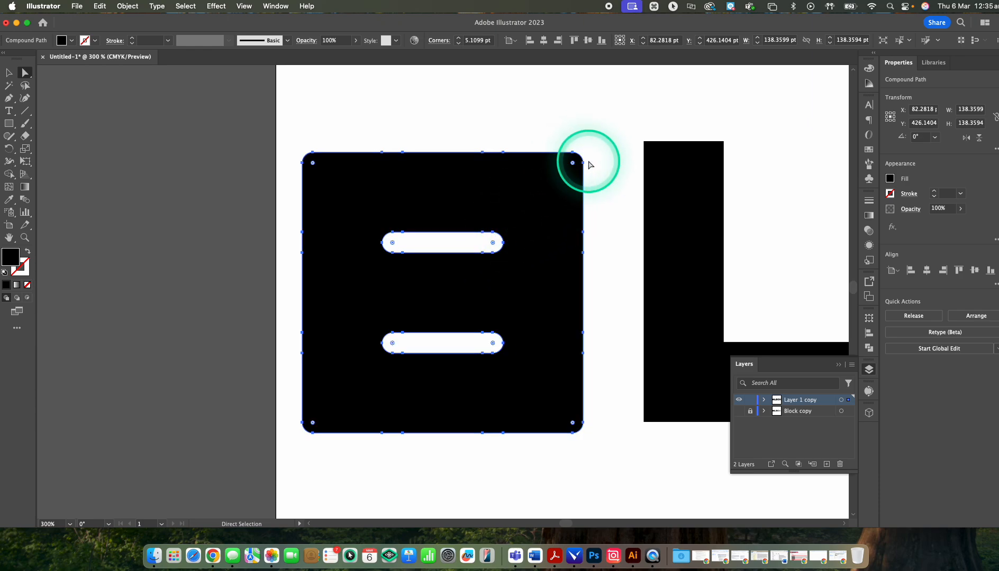
key(cmd+z)
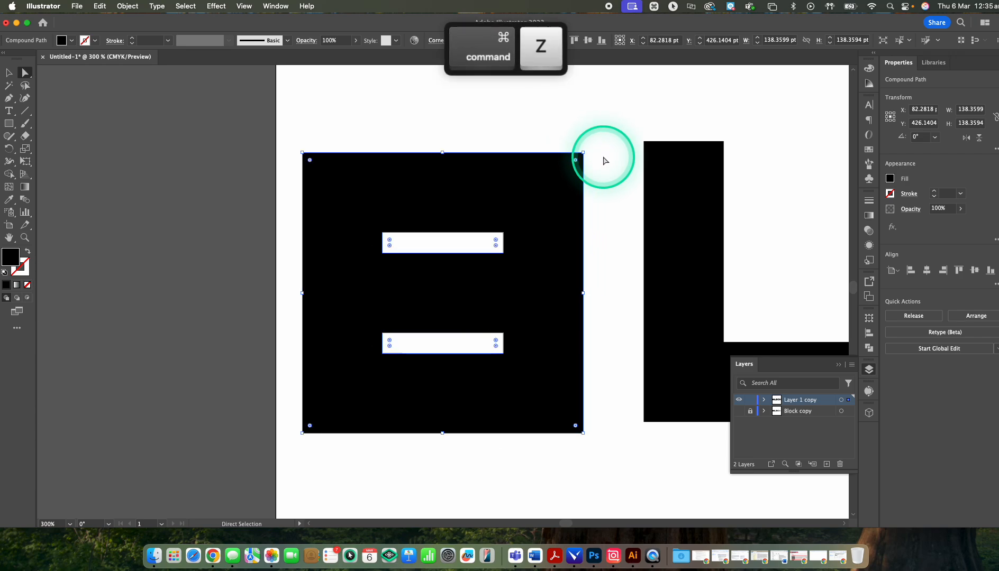
click(607, 152)
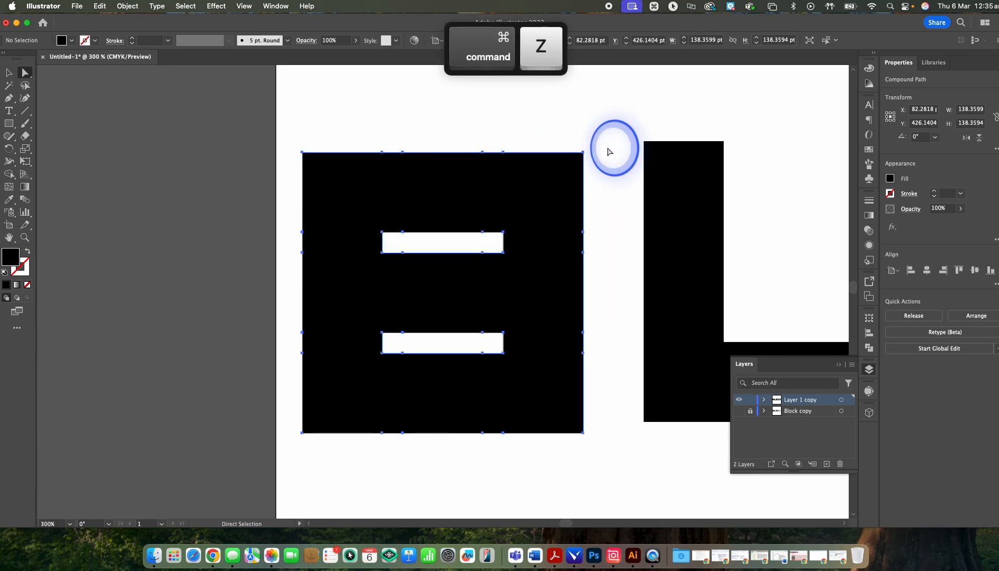
Step: Round only the upper-right outer corner of the B to a radius of about 39 pt
click(578, 161)
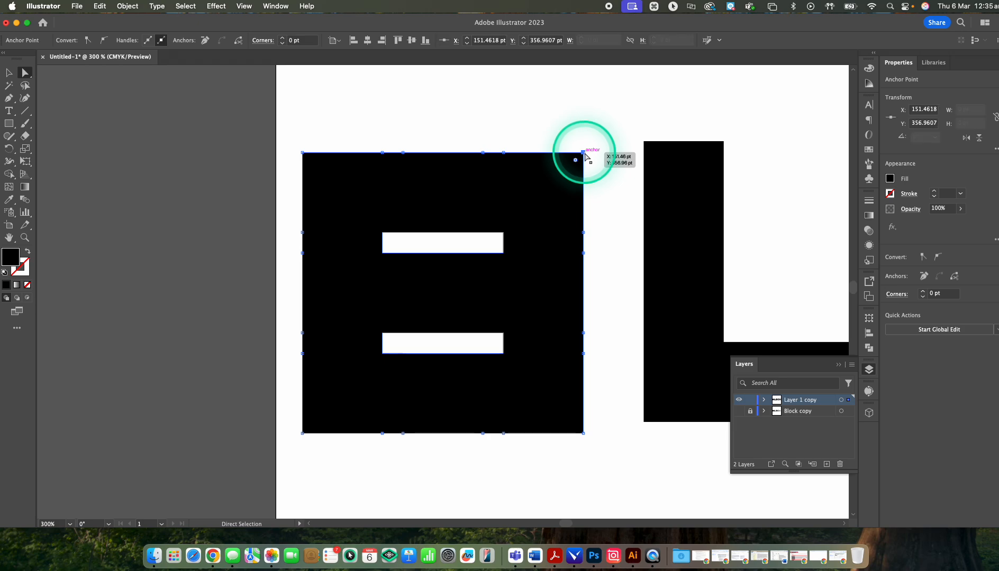
click(583, 153)
drag(577, 162, 567, 239)
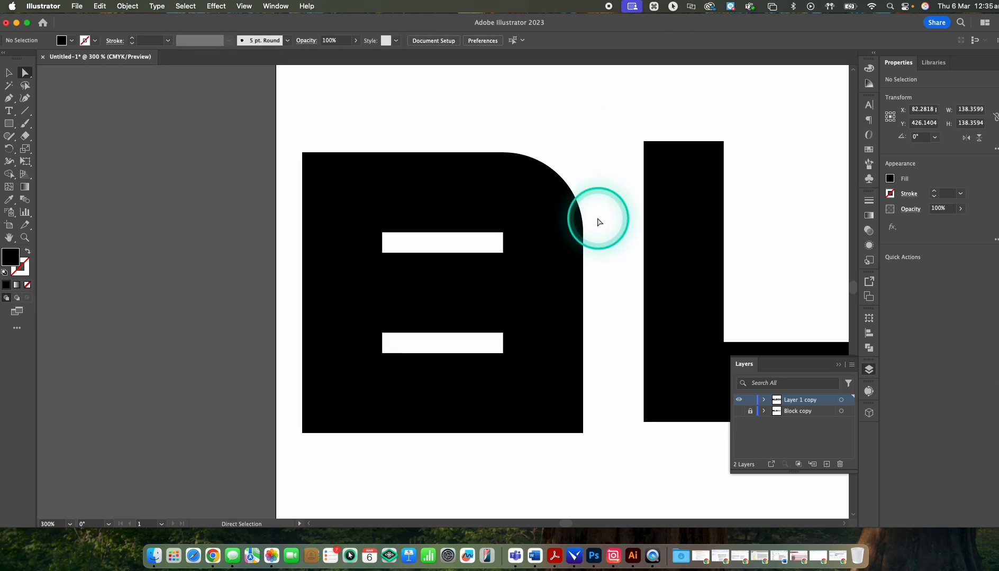
Step: Round the lower-right outer corner of the B to a radius of about 39 pt and deselect the letter
click(574, 421)
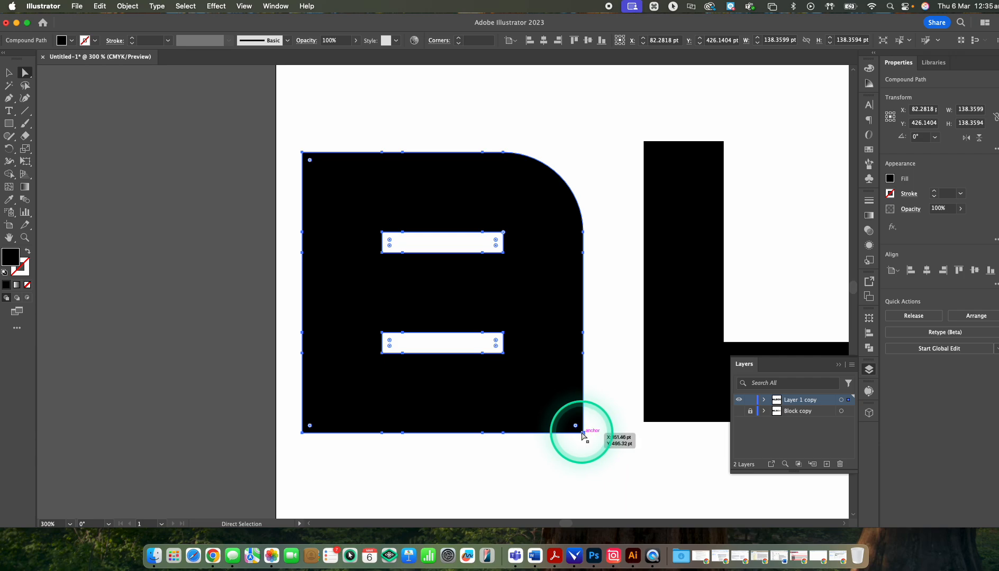
click(583, 433)
drag(575, 423, 544, 320)
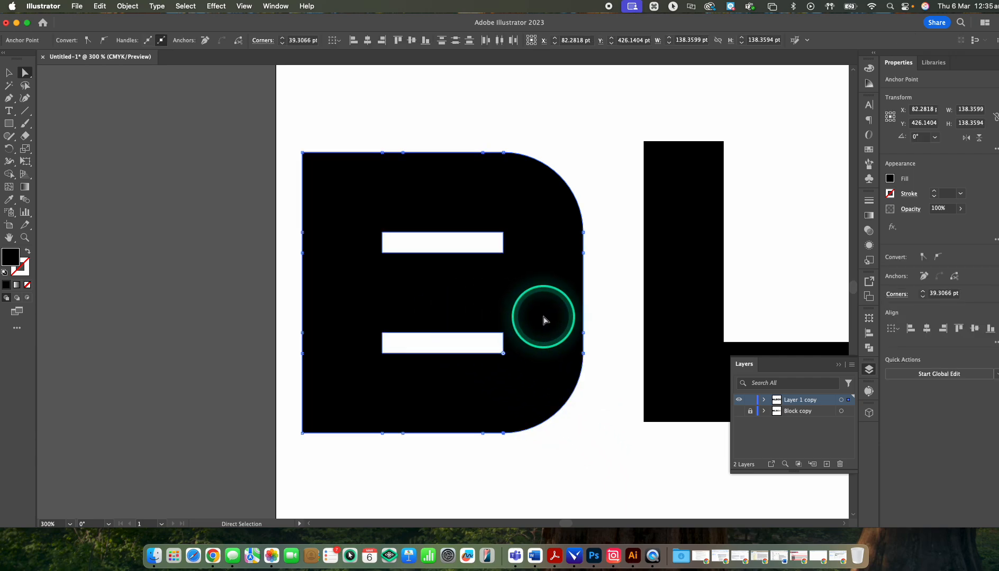
click(611, 347)
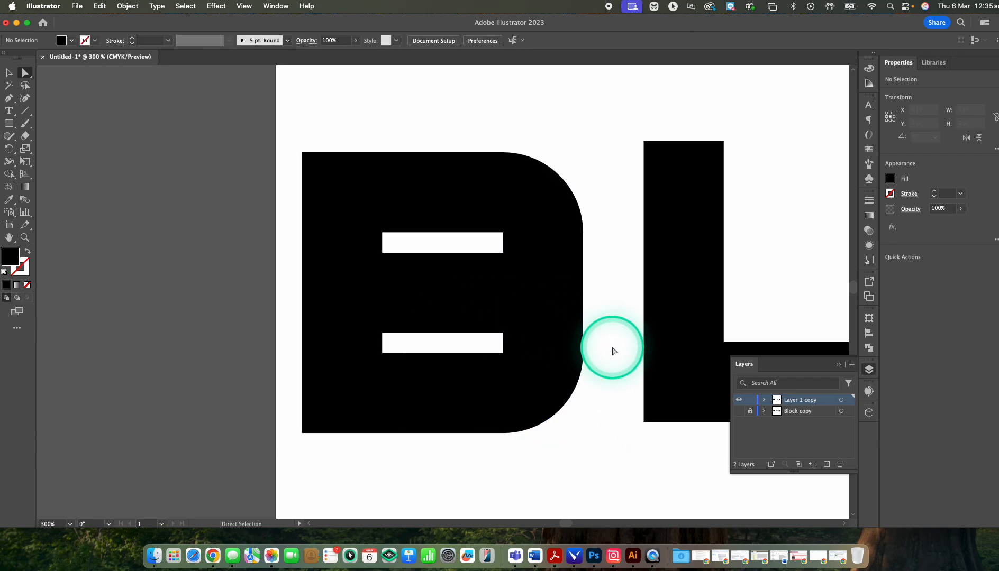
Step: Round the right-end corners of both slots in the B to a radius of about 5.11 pt and deselect the letter
click(503, 252)
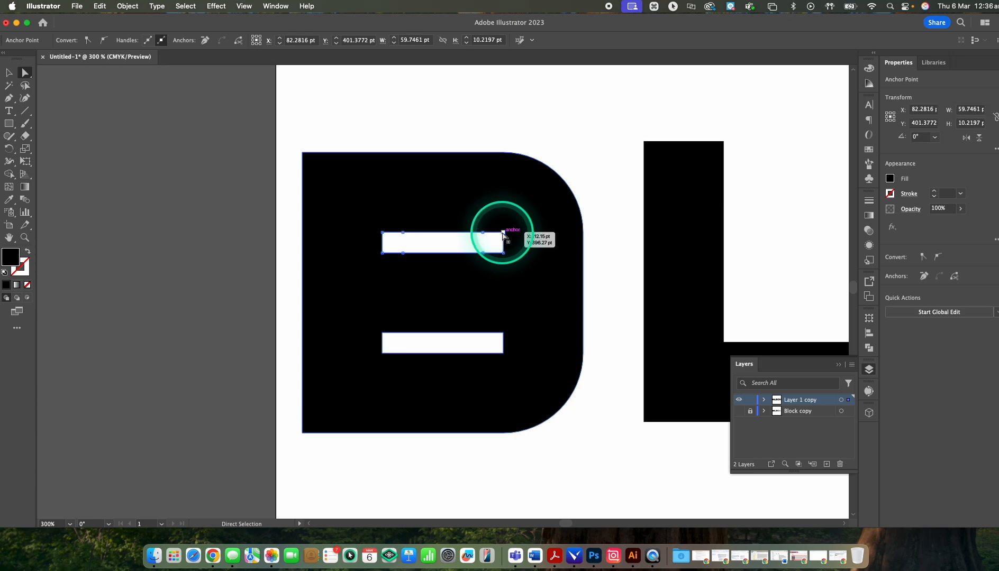
key(shift)
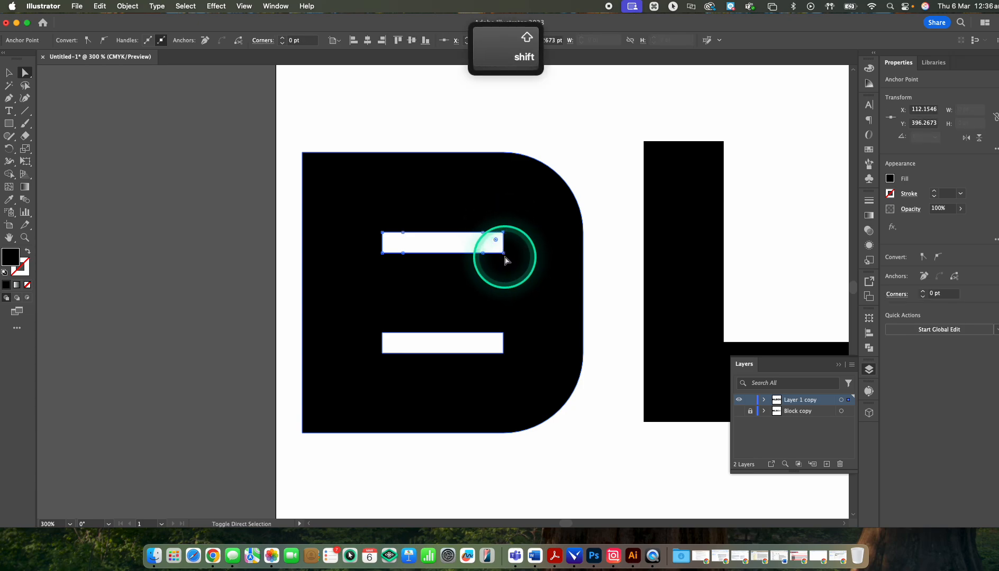
shift+click(503, 254)
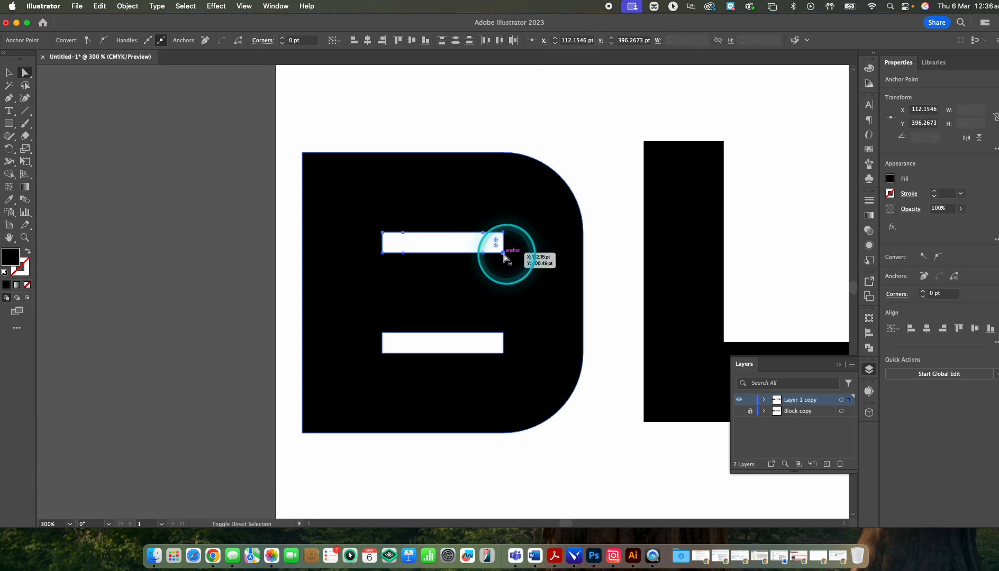
shift+click(503, 333)
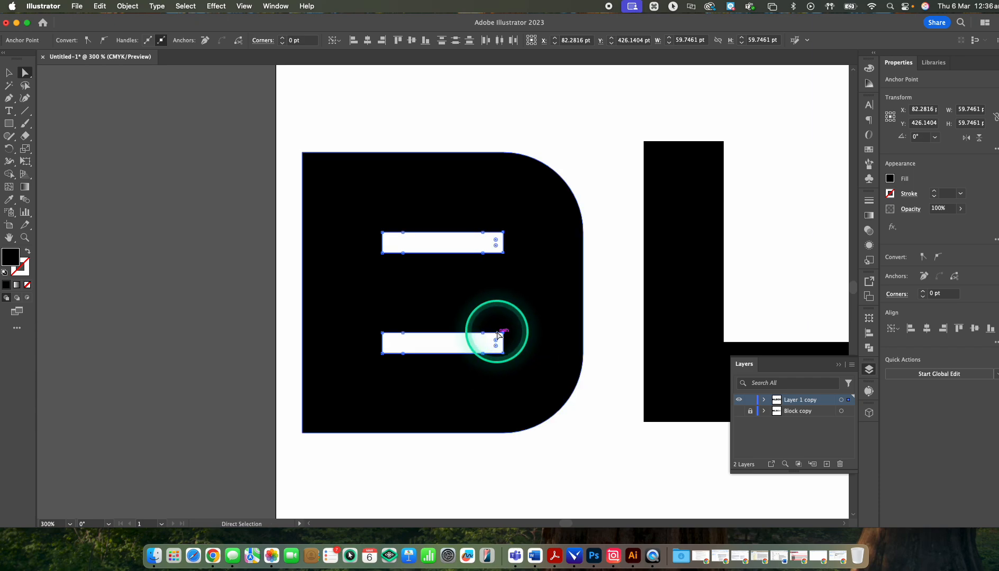
drag(497, 342, 492, 342)
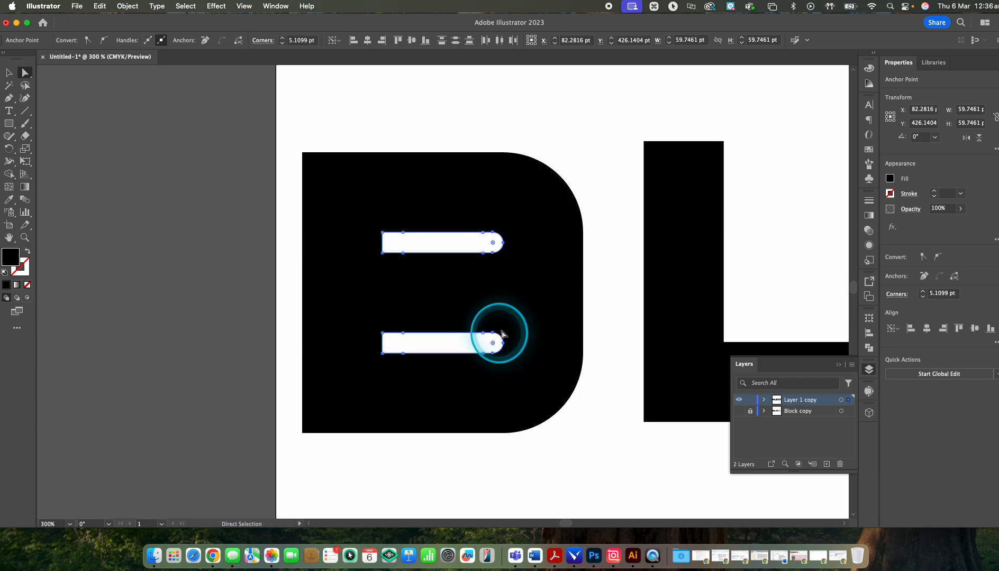
click(534, 324)
click(593, 347)
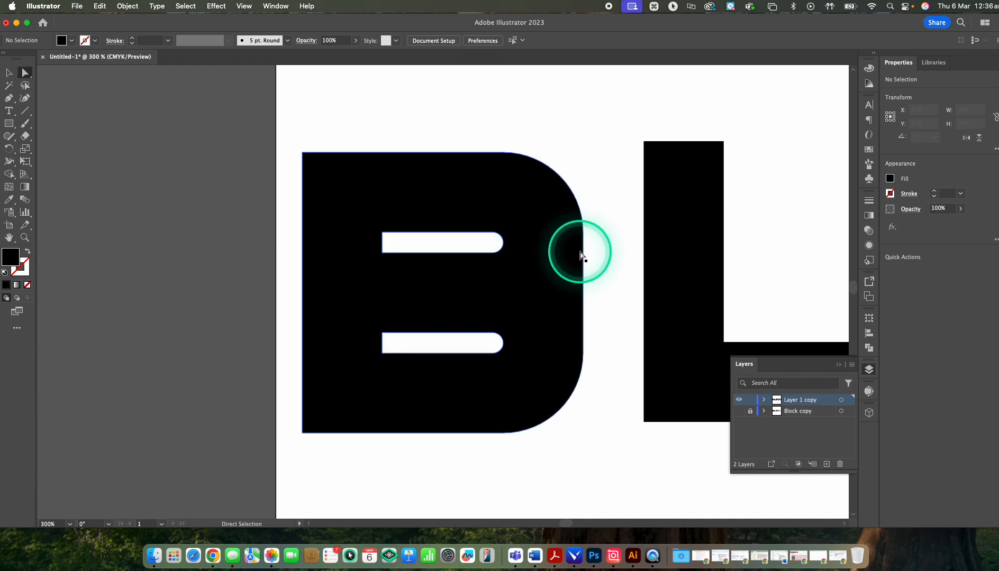
scroll(525, 259, down, 1)
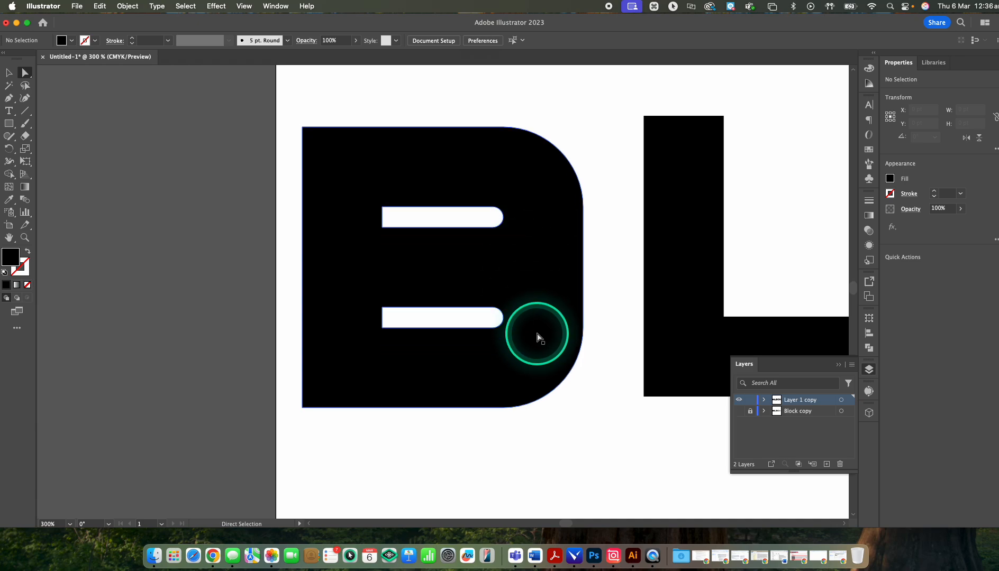
key(space)
drag(542, 335, 367, 384)
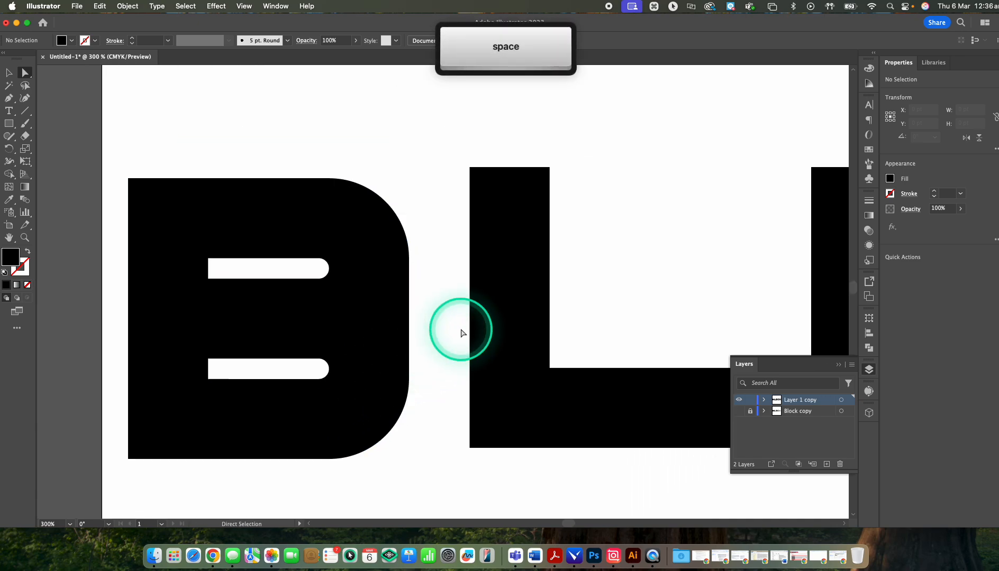